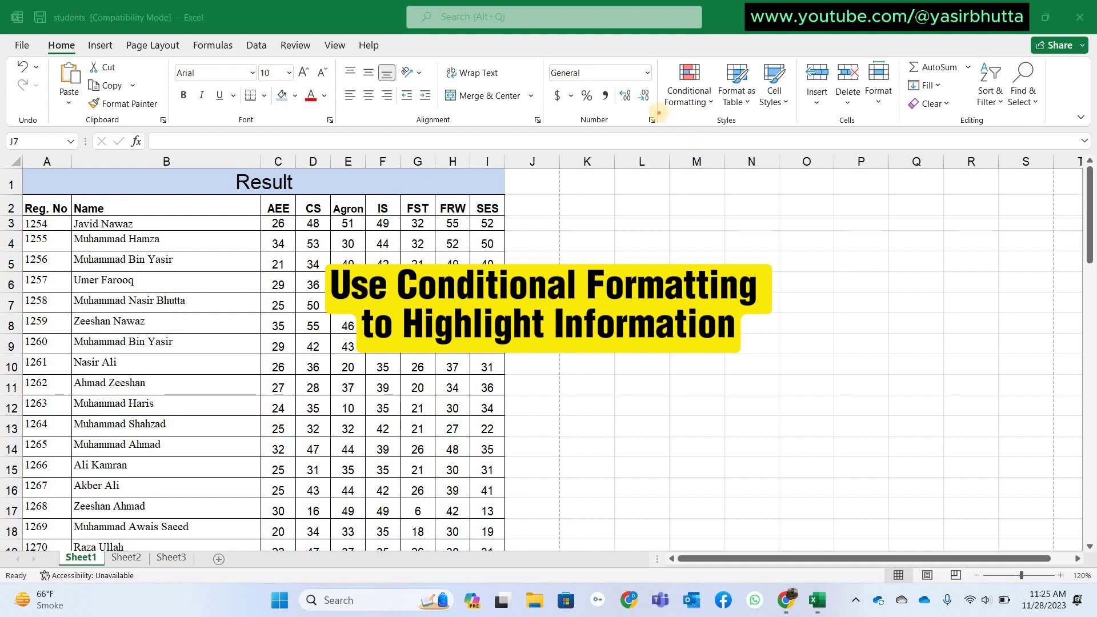
Select the SES scores from I3 down to I71
{"action": "mouse_move", "coordinate": [659, 112]}
{"action": "left_mouse_down"}
{"action": "mouse_move", "coordinate": [704, 49]}
{"action": "mouse_move", "coordinate": [660, 112]}
{"action": "left_mouse_up"}
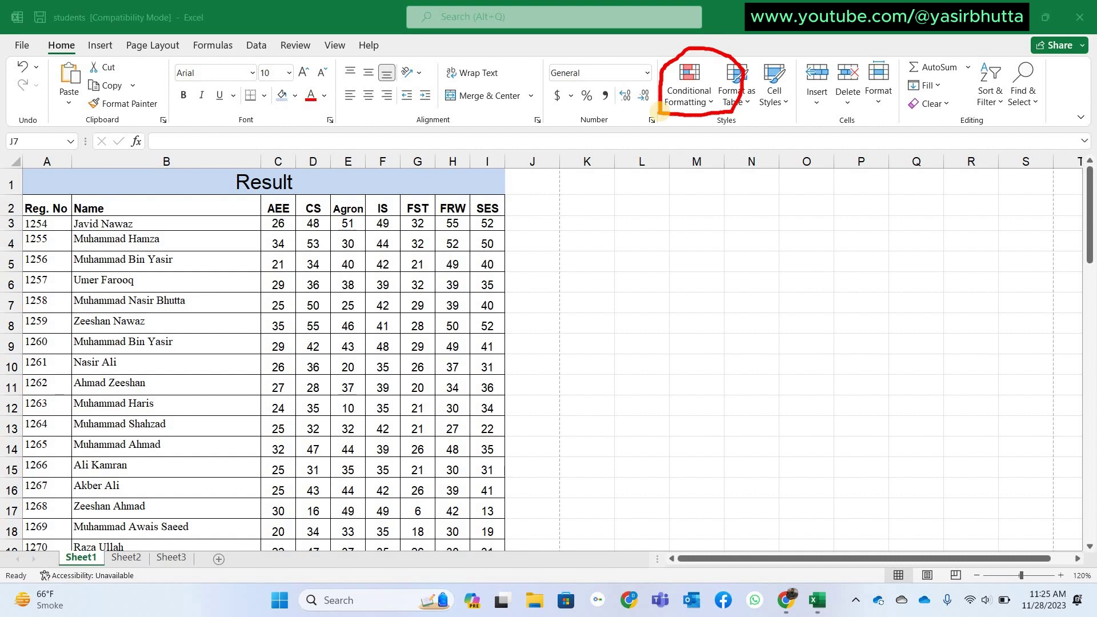
{"action": "left_click", "coordinate": [488, 218]}
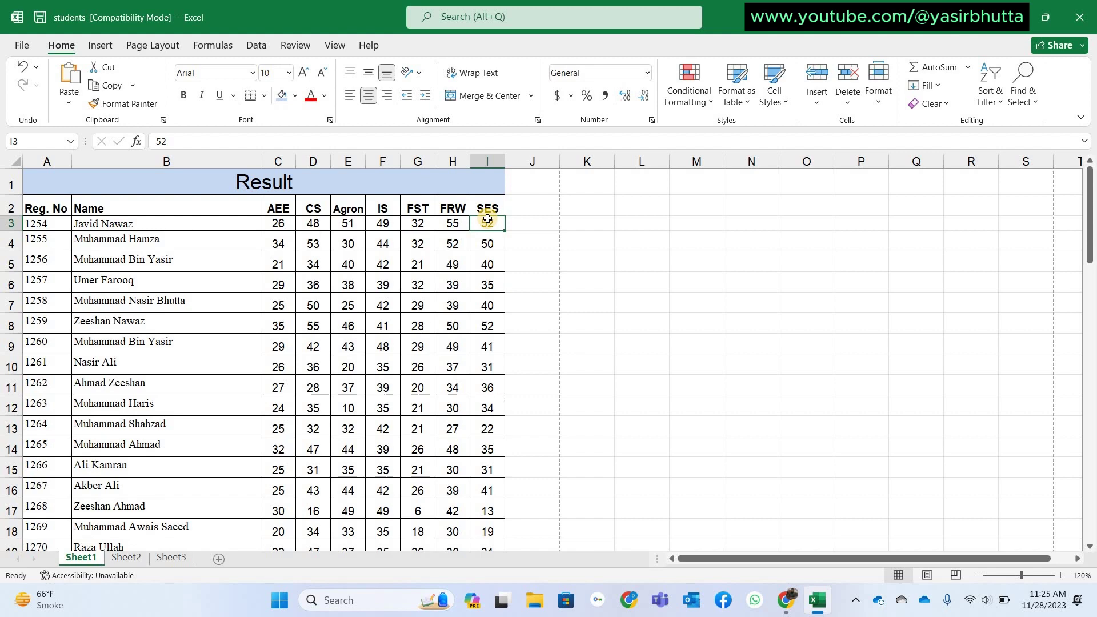
{"action": "key", "text": "ctrl+shift+Down"}
{"action": "scroll", "coordinate": [487, 219], "scroll_direction": "up", "scroll_amount": 8}
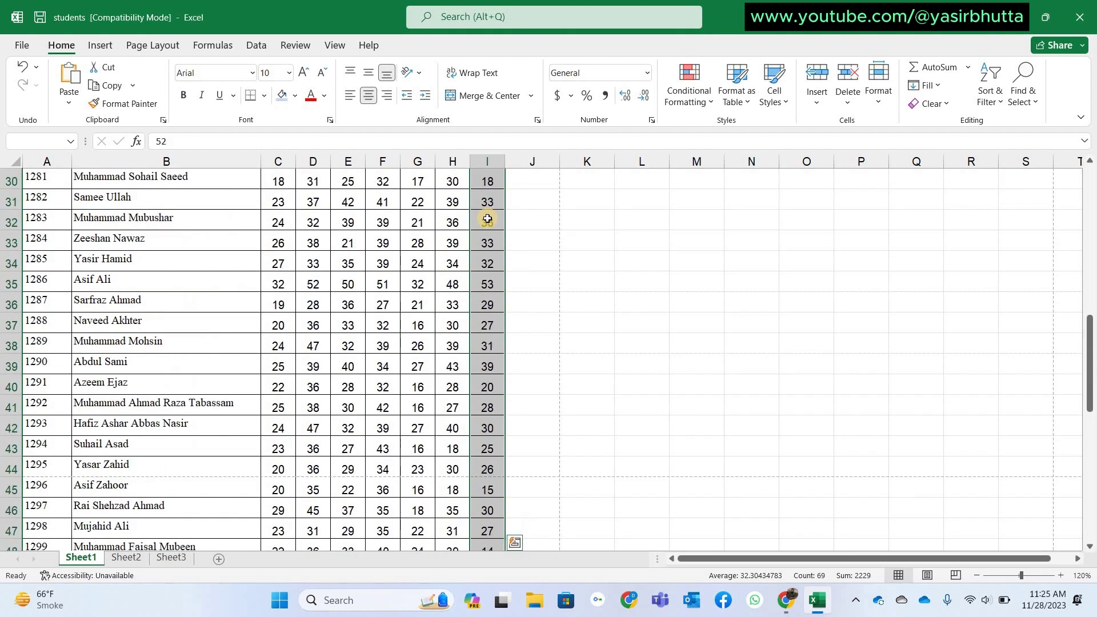
{"action": "scroll", "coordinate": [487, 218], "scroll_direction": "up", "scroll_amount": 1}
{"action": "scroll", "coordinate": [487, 218], "scroll_direction": "up", "scroll_amount": 9}
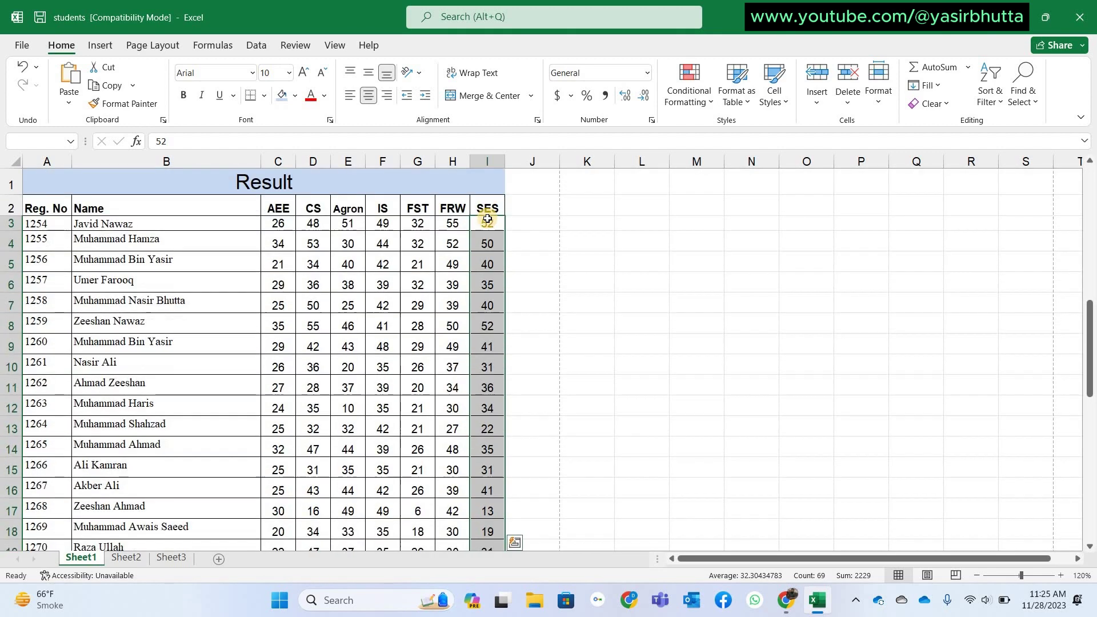
Bring up the Greater Than rule under Conditional Formatting's Highlight Cells Rules
{"action": "left_click", "coordinate": [703, 99]}
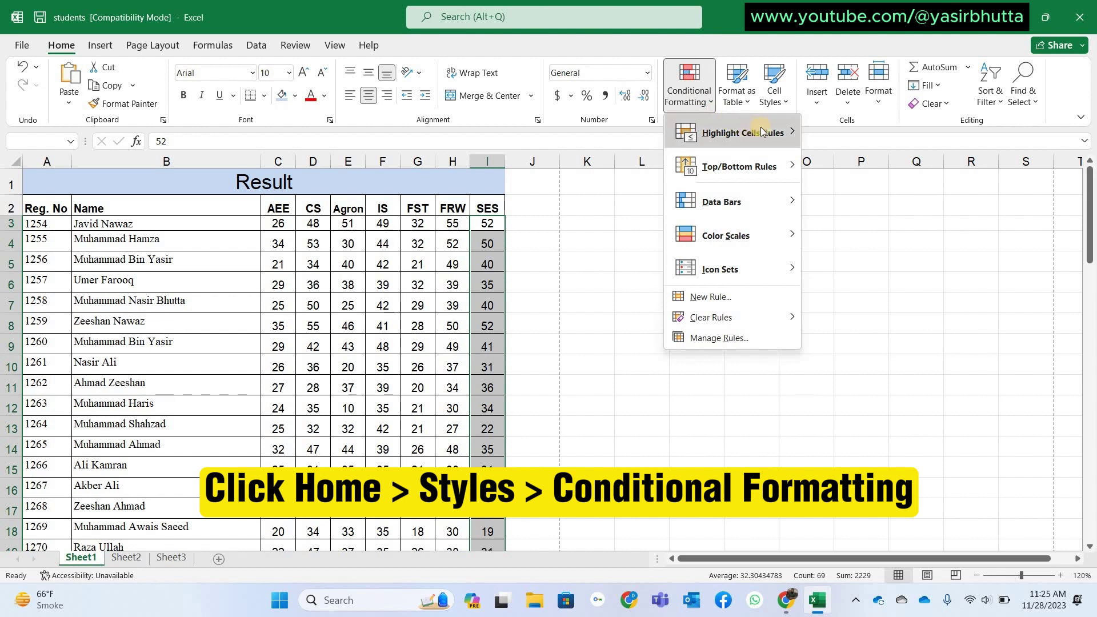
{"action": "mouse_move", "coordinate": [742, 132]}
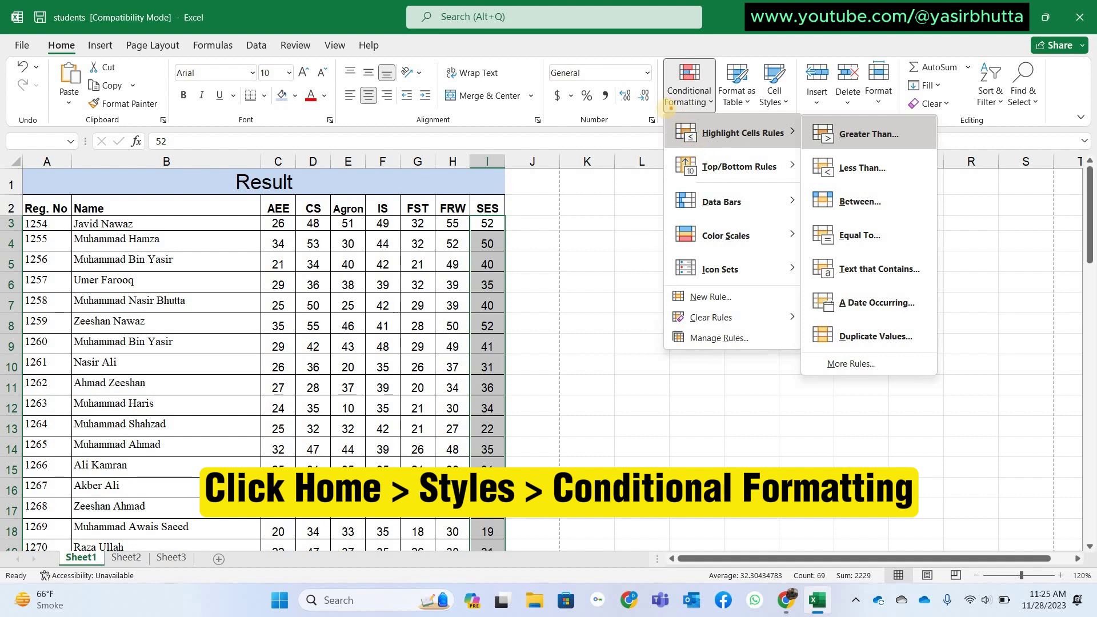
{"action": "left_click_drag", "start_coordinate": [665, 108], "coordinate": [685, 108]}
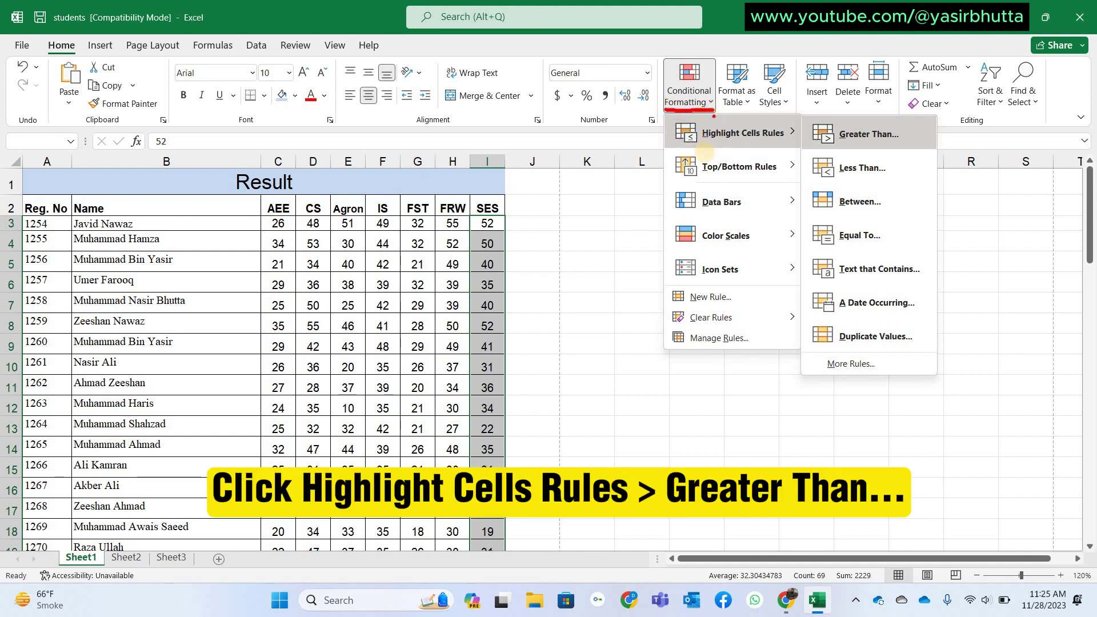
{"action": "left_click_drag", "start_coordinate": [703, 153], "coordinate": [924, 130]}
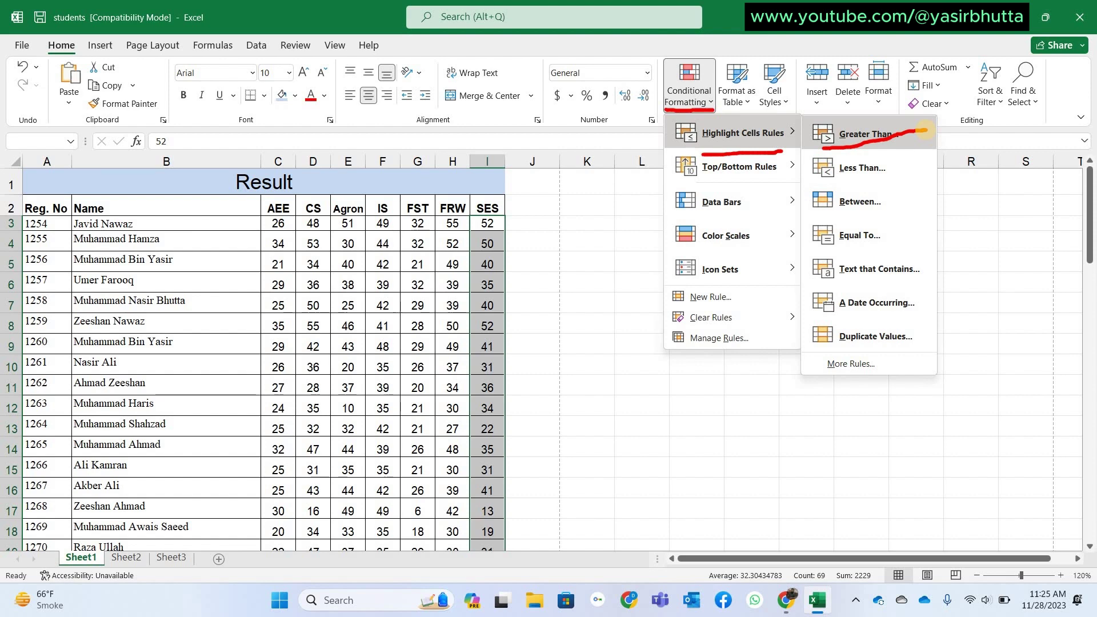
{"action": "left_click", "coordinate": [886, 136]}
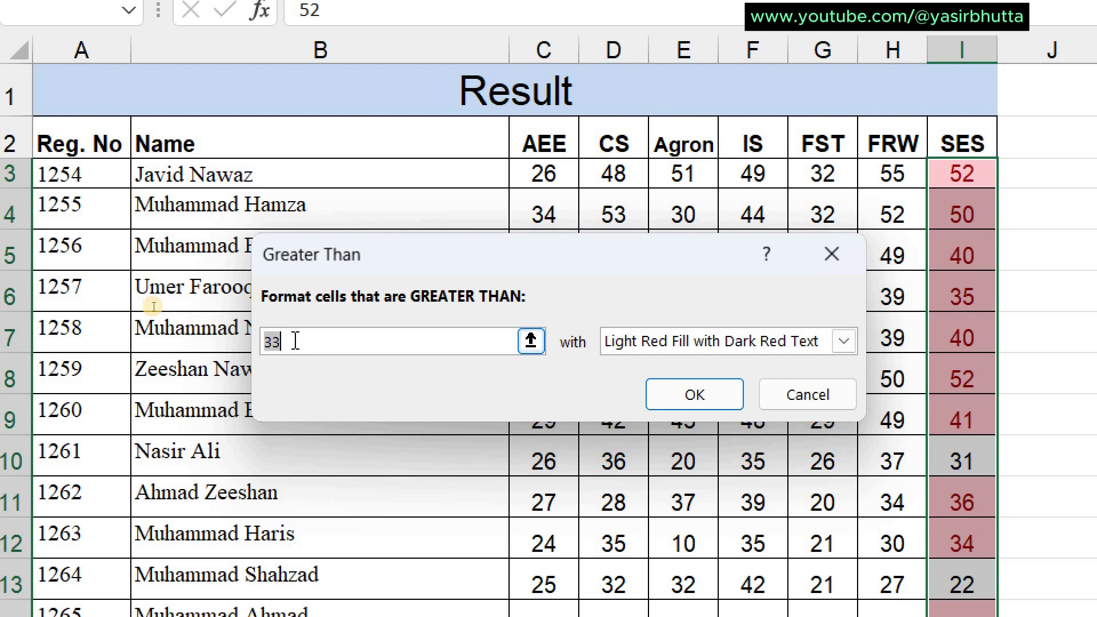
Set the Greater Than threshold to 50 with Light Red Fill with Dark Red Text and apply it
{"action": "type", "text": "50"}
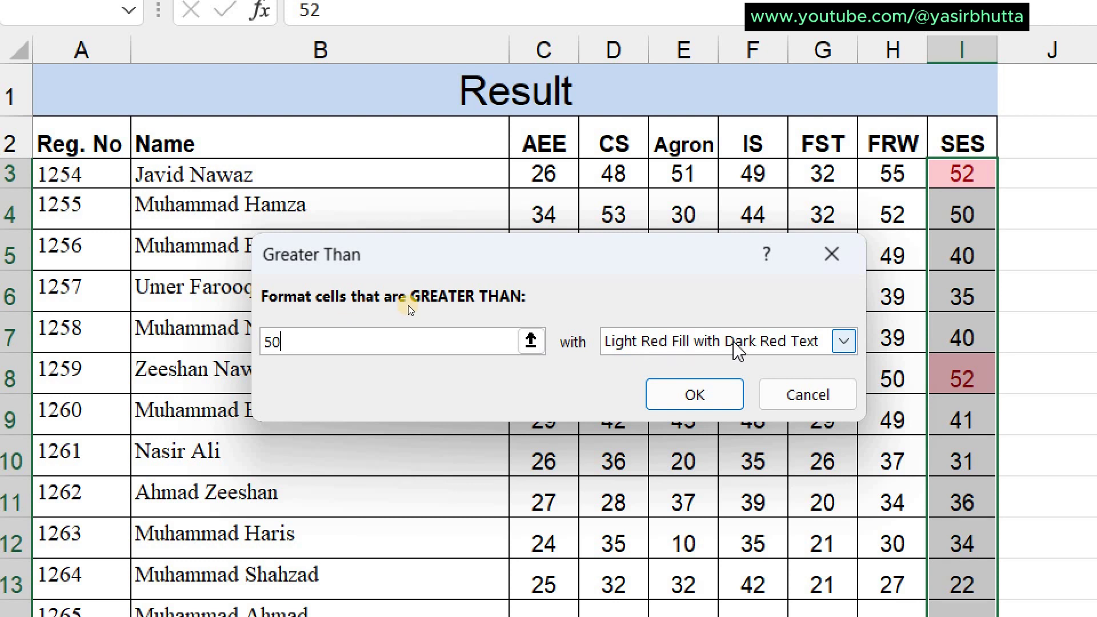
{"action": "left_click", "coordinate": [847, 349]}
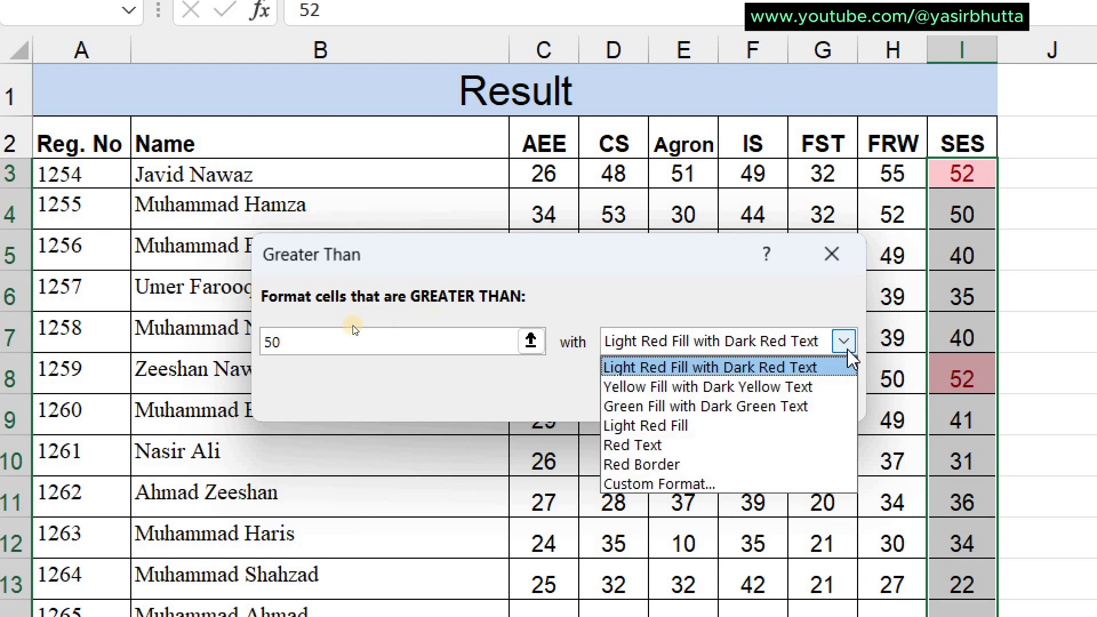
{"action": "left_click", "coordinate": [491, 388]}
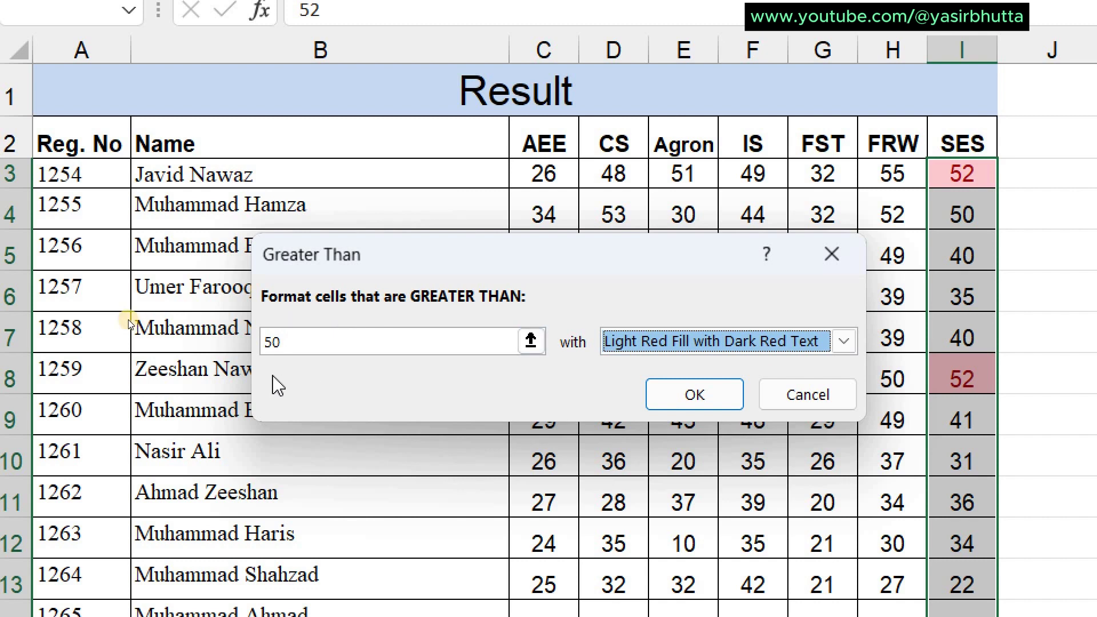
{"action": "left_click", "coordinate": [697, 400]}
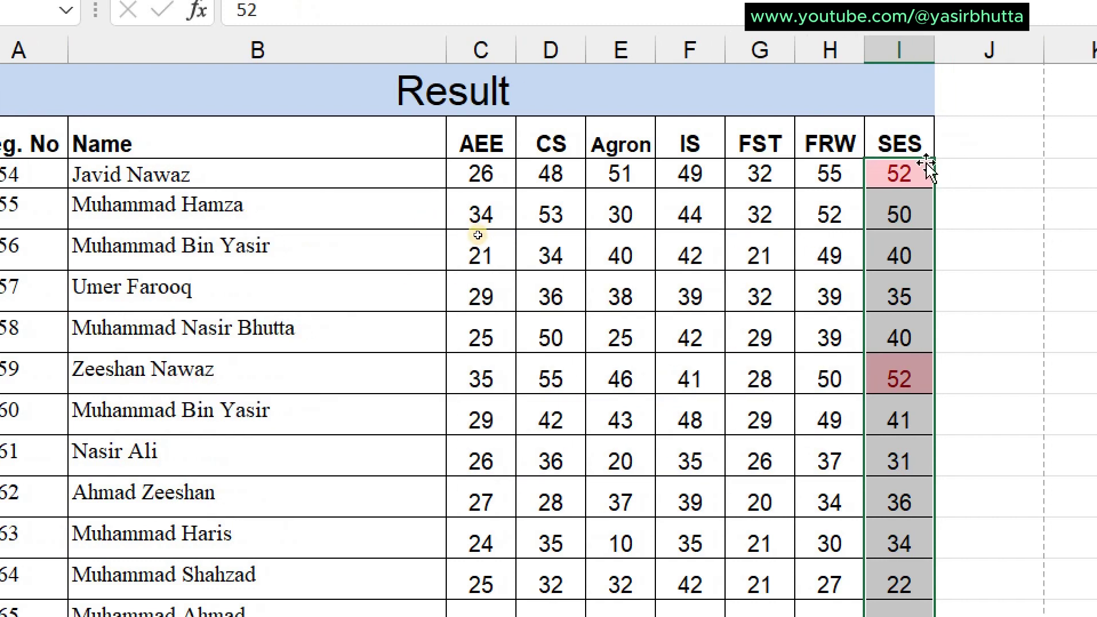
Move down through the SES column to check which scores are highlighted
{"action": "left_click", "coordinate": [880, 197]}
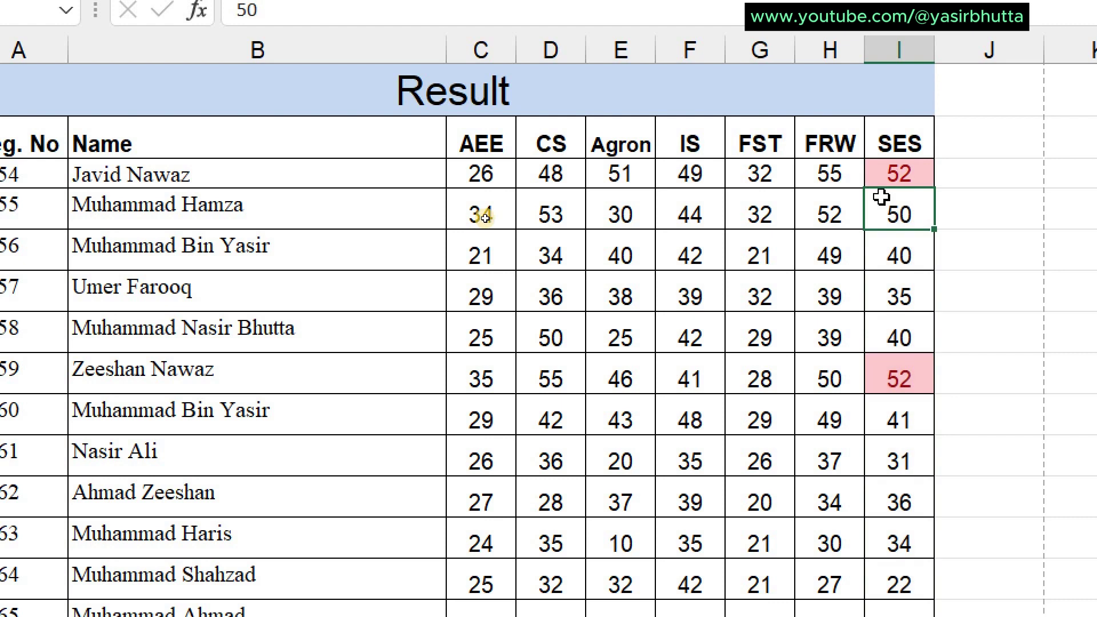
{"action": "left_click", "coordinate": [894, 167]}
{"action": "type", "text": "g"}
{"action": "key", "text": "Return"}
{"action": "key", "text": "Down"}
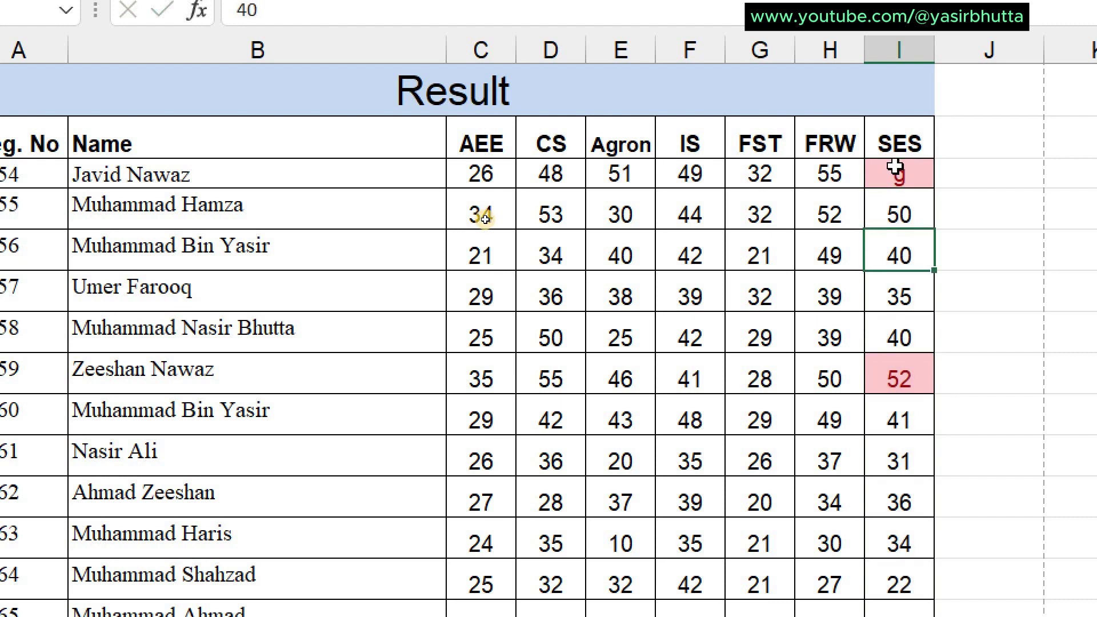
{"action": "key", "text": "Down"}
{"action": "key", "text": "Down"}
{"action": "key", "text": "Down"}
{"action": "key", "text": "Down"}
{"action": "key", "text": "Down"}
{"action": "key", "text": "Down"}
{"action": "key", "text": "Down"}
{"action": "key", "text": "Down"}
{"action": "key", "text": "Down"}
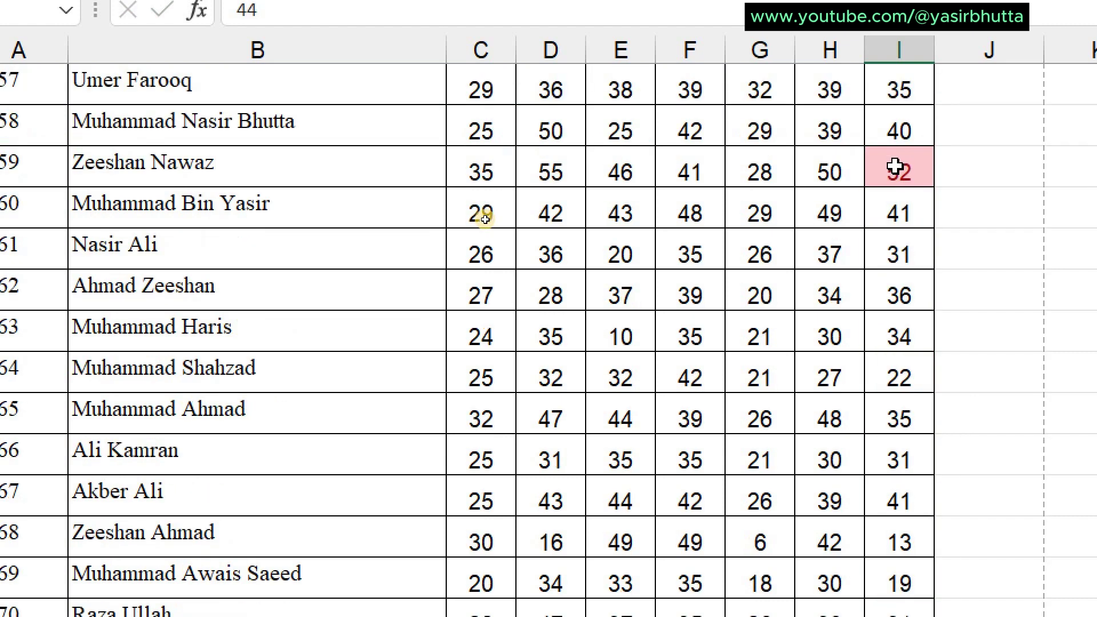
{"action": "key", "text": "Down"}
{"action": "key", "text": "Down"}
{"action": "key", "text": "Down"}
{"action": "key", "text": "Down"}
{"action": "key", "text": "Down"}
{"action": "key", "text": "Down"}
{"action": "key", "text": "Down"}
{"action": "key", "text": "Down"}
{"action": "key", "text": "Down"}
{"action": "key", "text": "Down"}
{"action": "key", "text": "Down"}
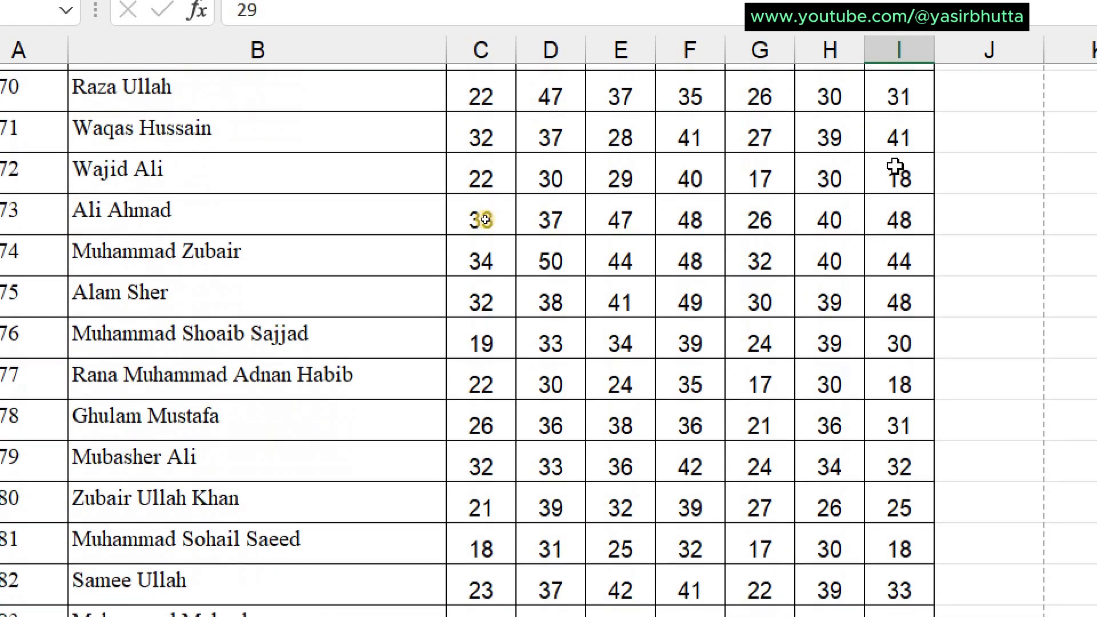
{"action": "key", "text": "Down"}
{"action": "key", "text": "Down"}
{"action": "key", "text": "Down"}
{"action": "key", "text": "Down"}
{"action": "key", "text": "Down"}
{"action": "key", "text": "Down"}
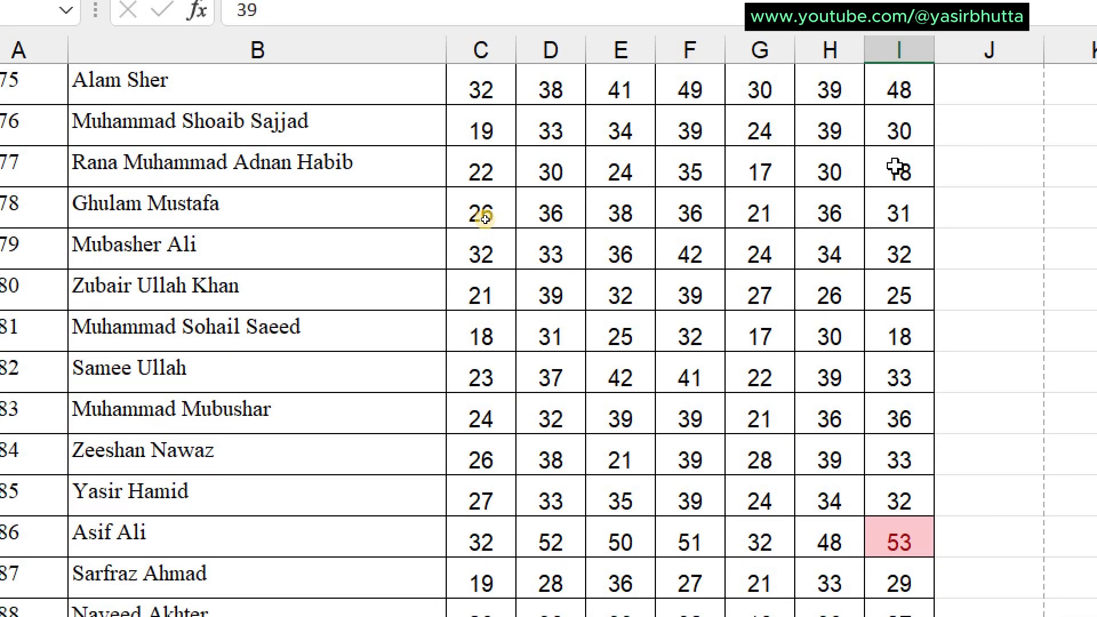
{"action": "key", "text": "Down"}
Test the rule by changing SES scores: row 77 to 55, row 80 to 56, row 86 to 45
{"action": "left_click", "coordinate": [901, 167]}
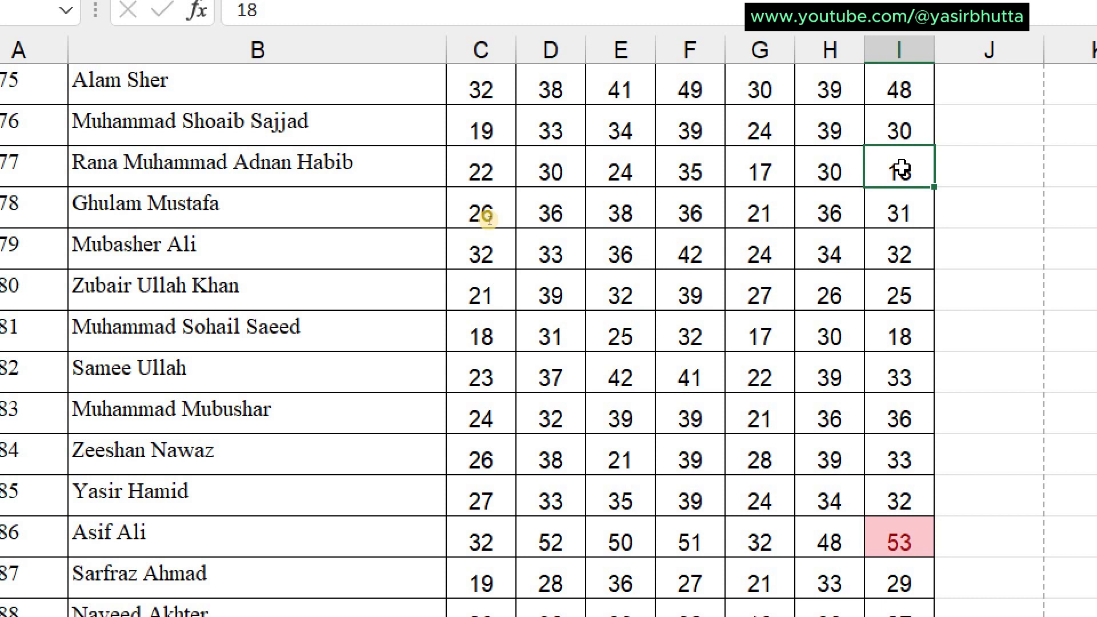
{"action": "type", "text": "55"}
{"action": "key", "text": "Return"}
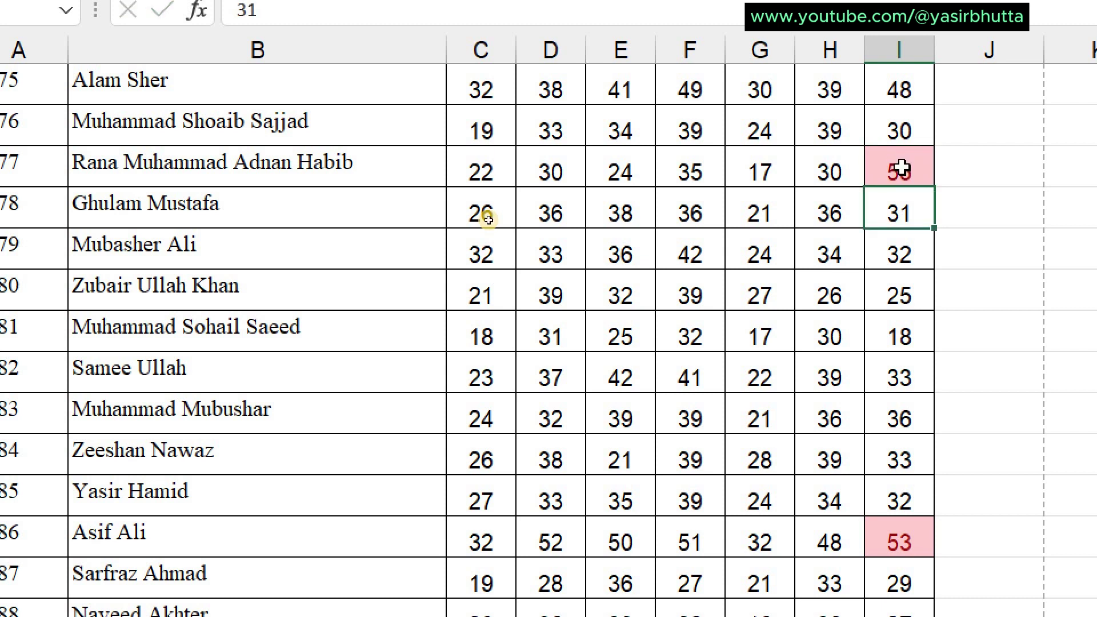
{"action": "left_click", "coordinate": [898, 360]}
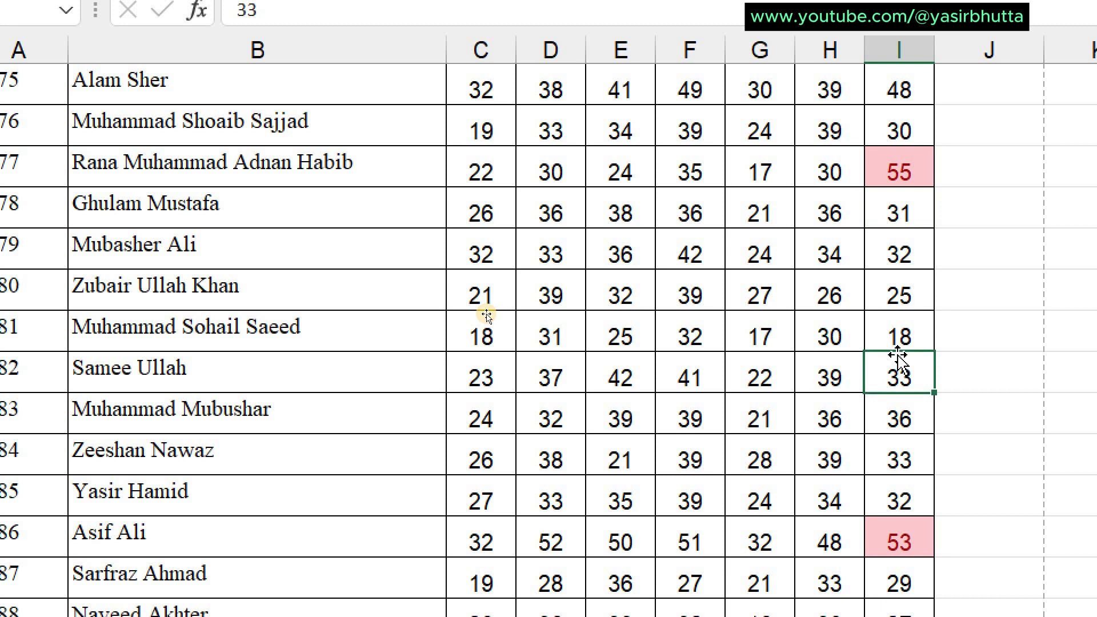
{"action": "left_click", "coordinate": [897, 301]}
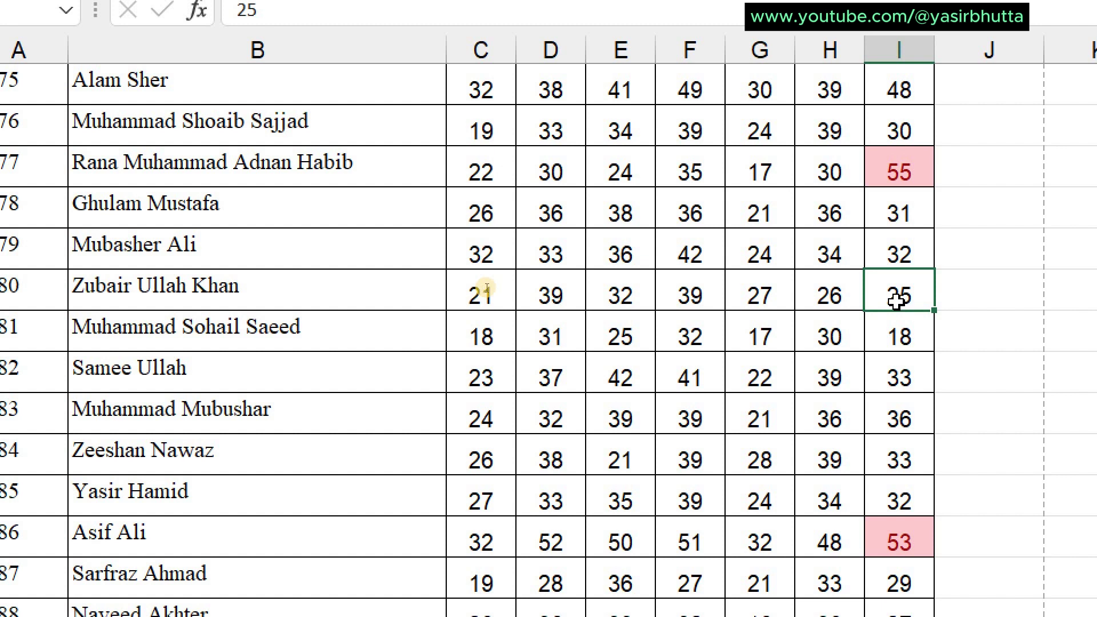
{"action": "type", "text": "56"}
{"action": "key", "text": "Return"}
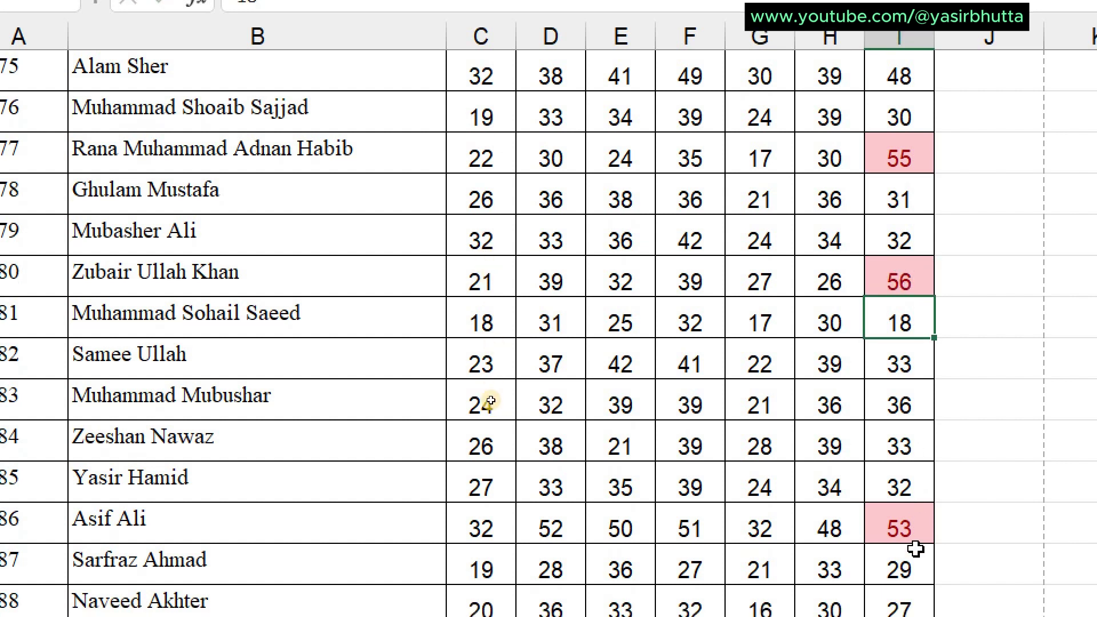
{"action": "left_click", "coordinate": [907, 494]}
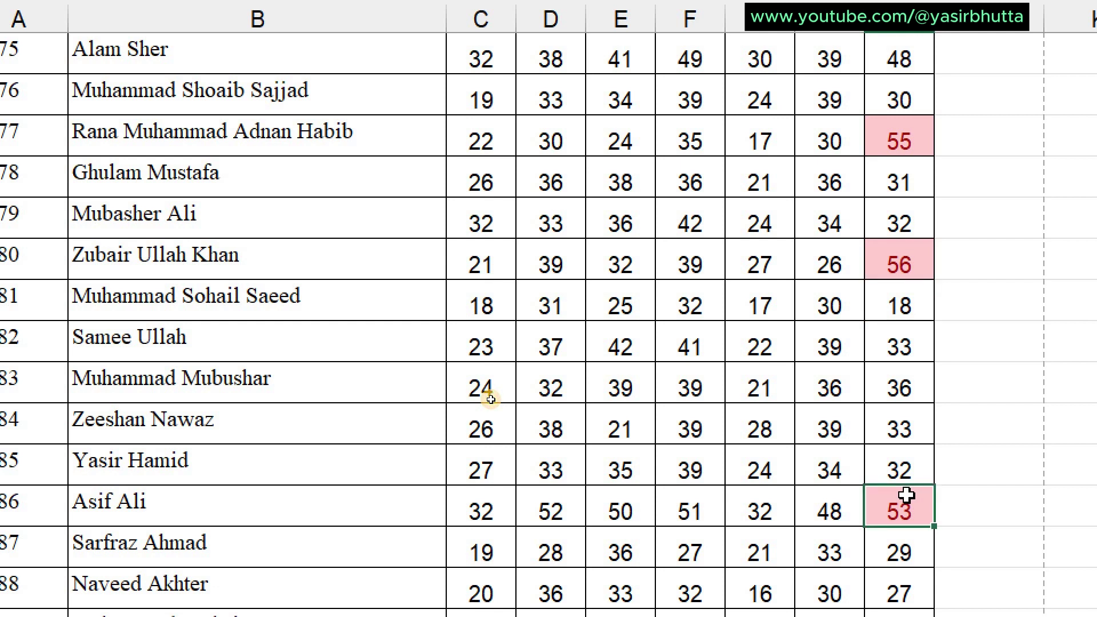
{"action": "type", "text": "45"}
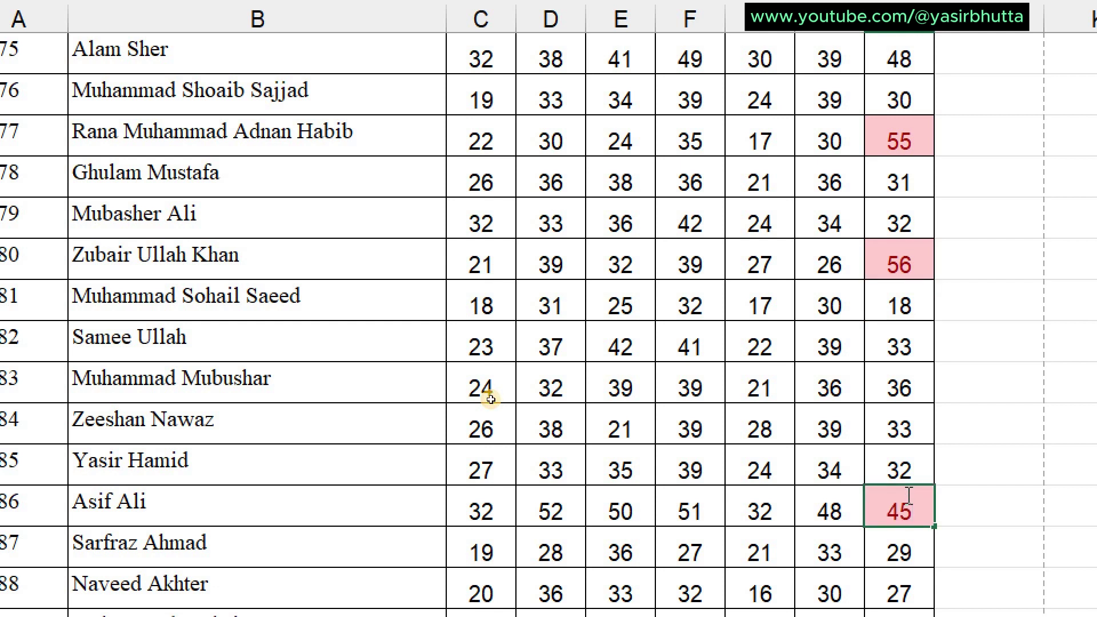
{"action": "key", "text": "Return"}
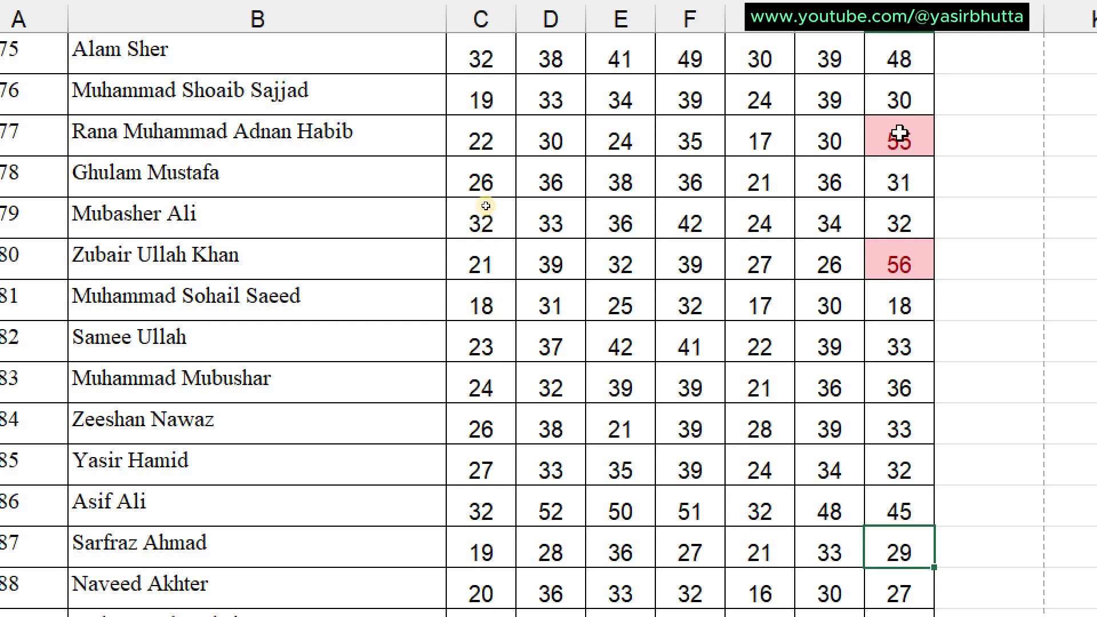
Back at the top, change the SES mark for Reg. No 1254 to 50
{"action": "scroll", "coordinate": [896, 107], "scroll_direction": "up", "scroll_amount": 1}
{"action": "scroll", "coordinate": [896, 107], "scroll_direction": "up", "scroll_amount": 2}
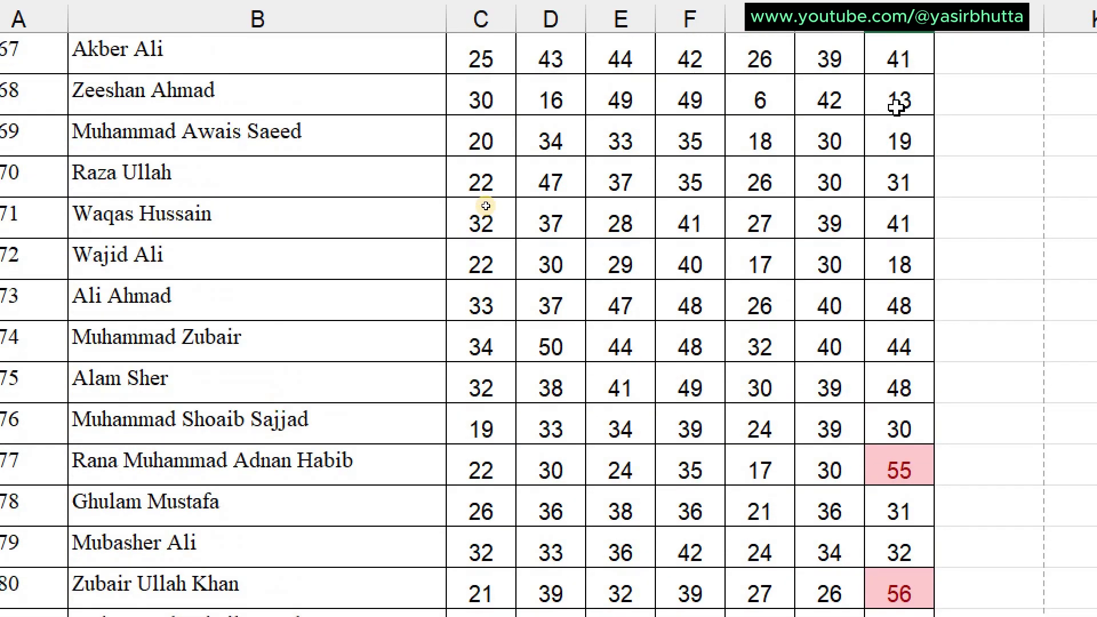
{"action": "scroll", "coordinate": [896, 107], "scroll_direction": "up", "scroll_amount": 1}
{"action": "scroll", "coordinate": [896, 107], "scroll_direction": "up", "scroll_amount": 2}
{"action": "scroll", "coordinate": [895, 107], "scroll_direction": "up", "scroll_amount": 2}
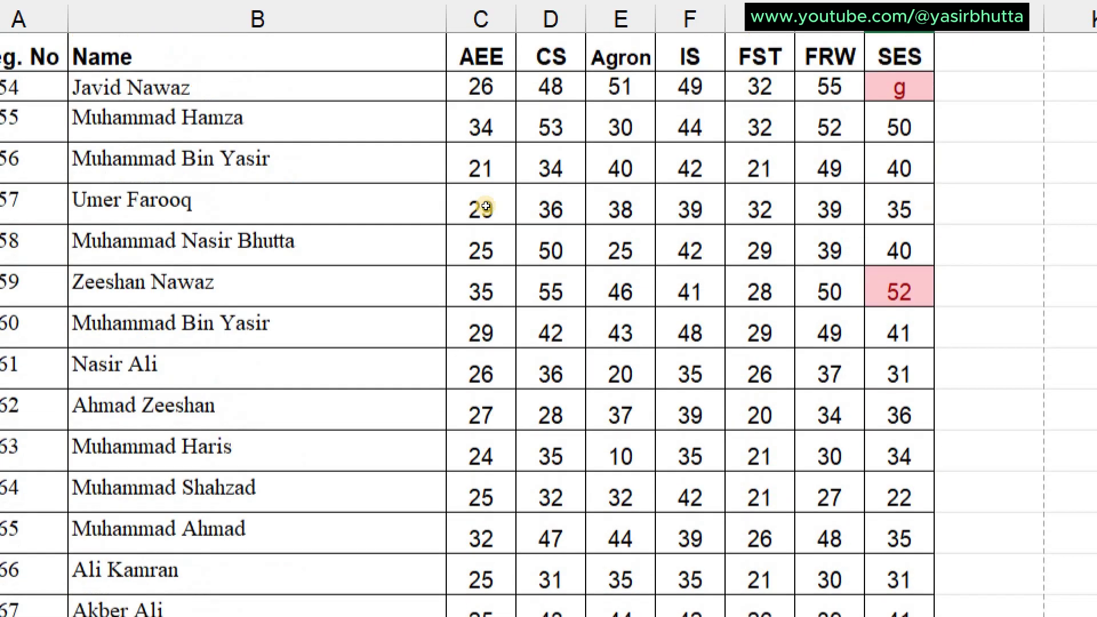
{"action": "scroll", "coordinate": [896, 107], "scroll_direction": "up", "scroll_amount": 1}
{"action": "left_click", "coordinate": [919, 142]}
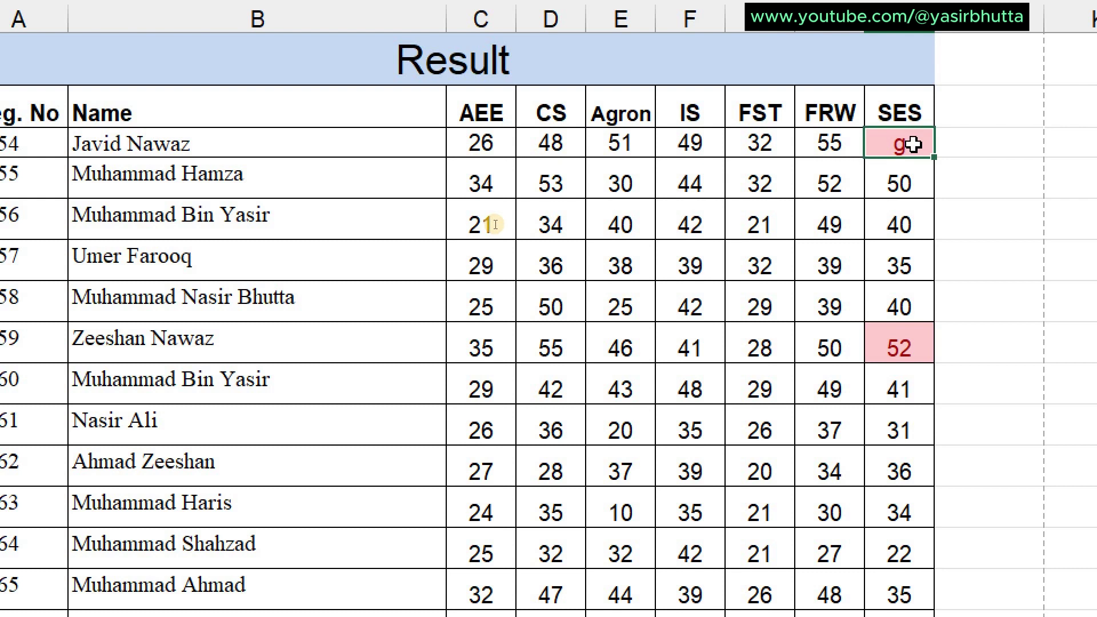
{"action": "type", "text": "50"}
{"action": "key", "text": "Return"}
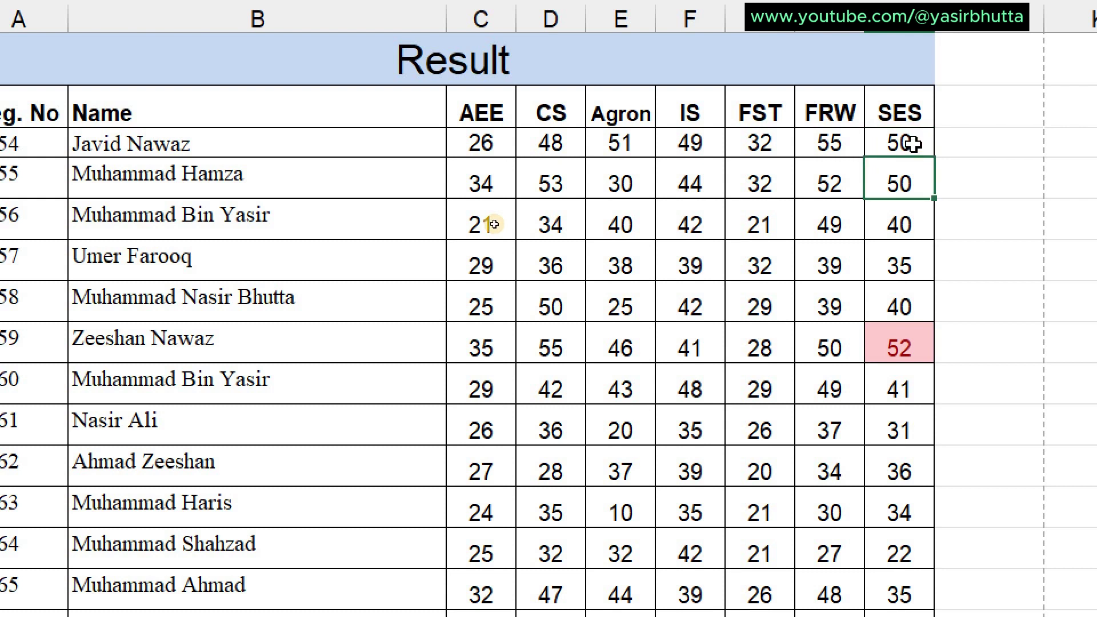
Restore Reg. No 1254's SES mark to 51 and set the next SES mark to 56
{"action": "left_click", "coordinate": [912, 144]}
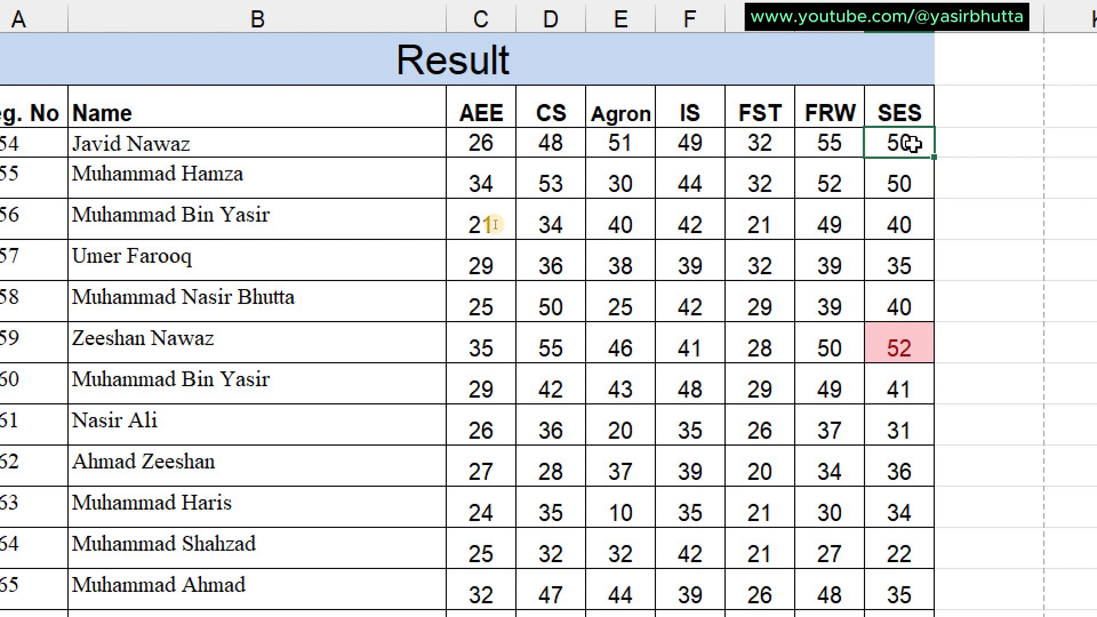
{"action": "double_click", "coordinate": [912, 144]}
{"action": "key", "text": "BackSpace"}
{"action": "key", "text": "BackSpace"}
{"action": "type", "text": "21"}
{"action": "key", "text": "BackSpace"}
{"action": "key", "text": "BackSpace"}
{"action": "type", "text": "51"}
{"action": "key", "text": "Return"}
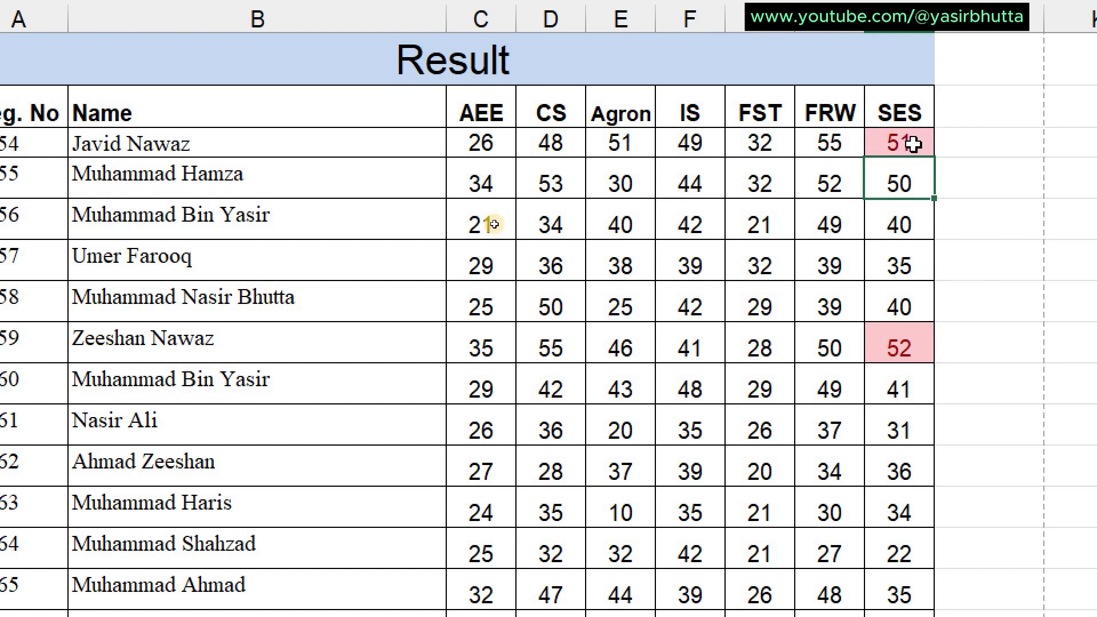
{"action": "type", "text": "56"}
{"action": "key", "text": "Return"}
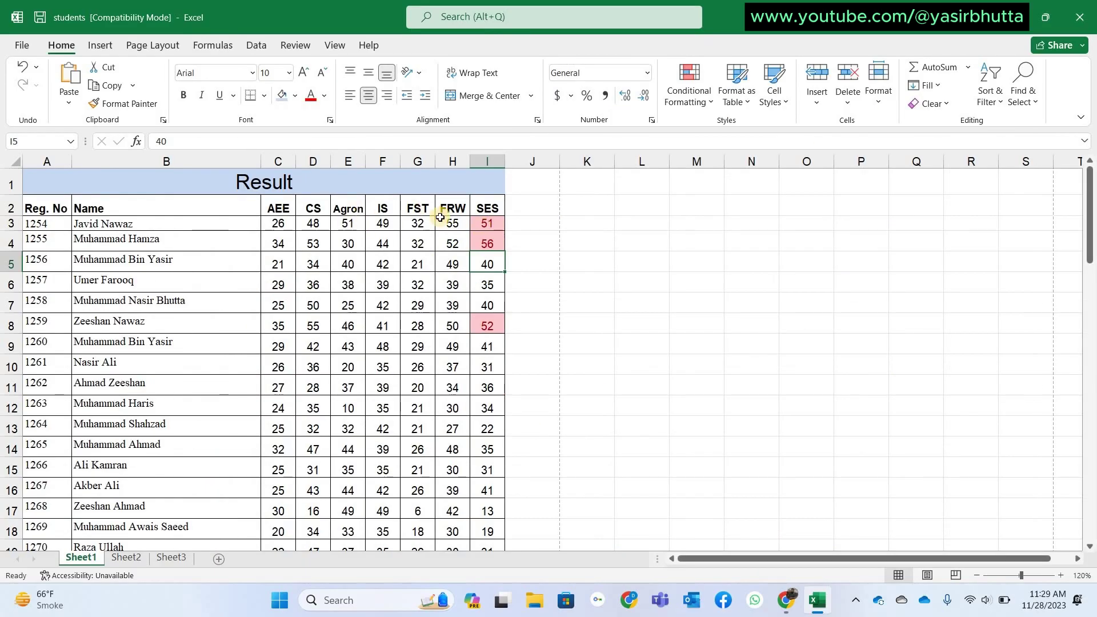
{"action": "left_click", "coordinate": [447, 222]}
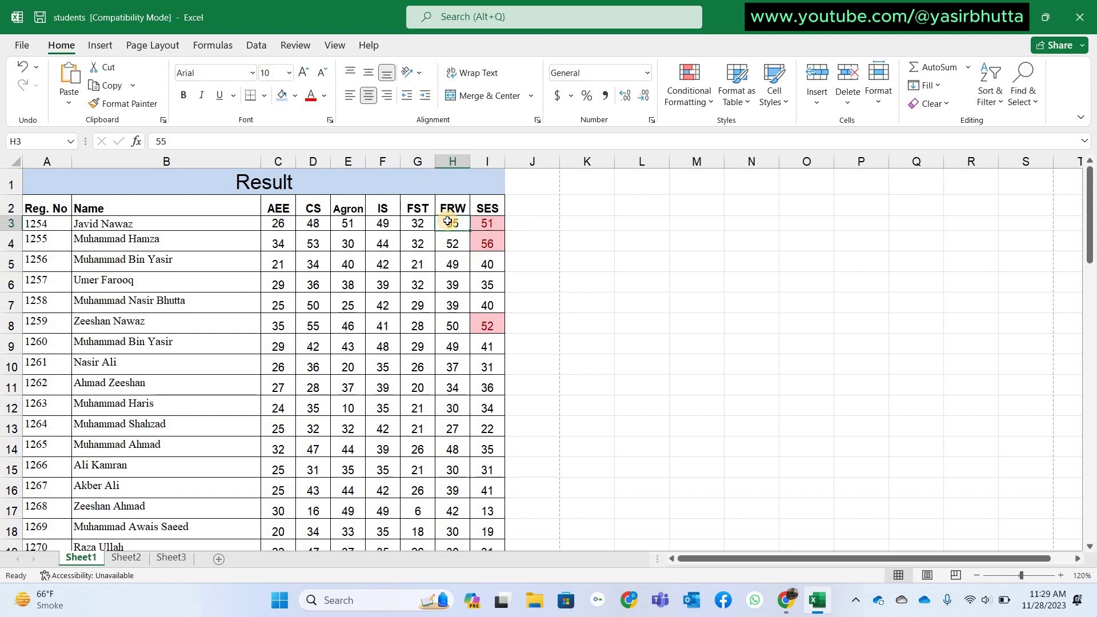
Extend the selection from H3 to cover the FRW marks H3:H71
{"action": "key", "text": "ctrl+shift+Down"}
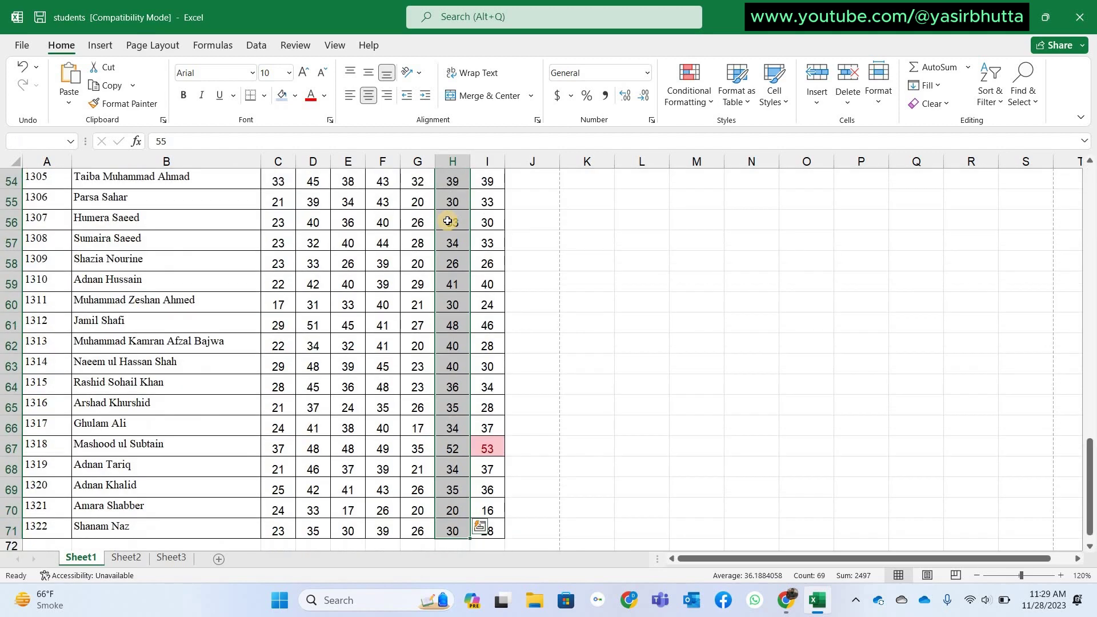
{"action": "scroll", "coordinate": [447, 222], "scroll_direction": "up", "scroll_amount": 4}
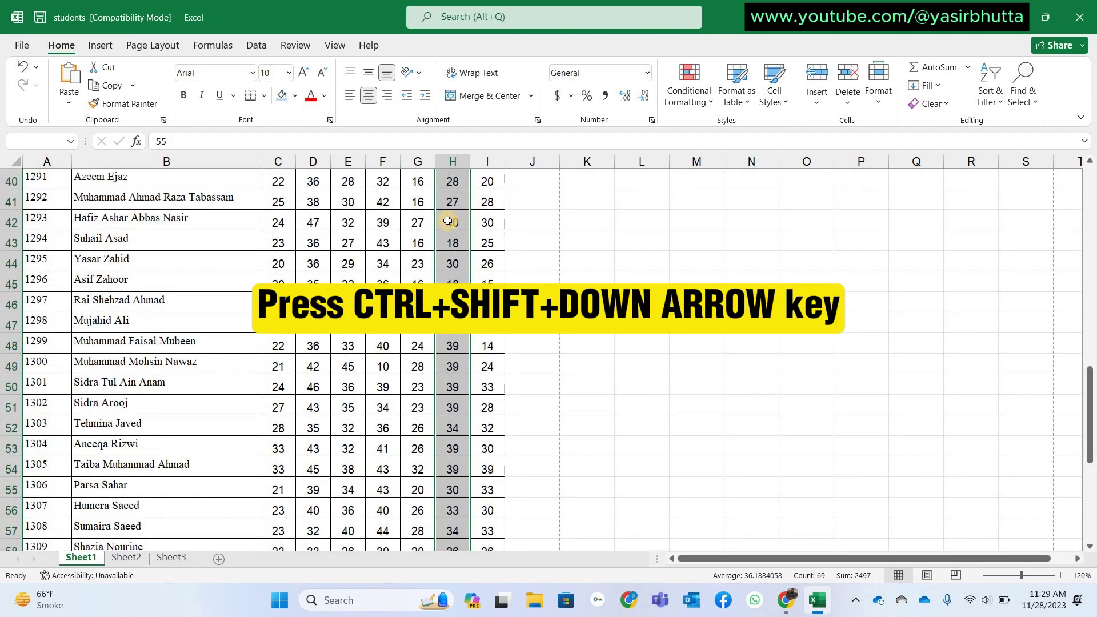
{"action": "scroll", "coordinate": [447, 222], "scroll_direction": "up", "scroll_amount": 9}
{"action": "scroll", "coordinate": [447, 221], "scroll_direction": "up", "scroll_amount": 2}
{"action": "scroll", "coordinate": [447, 222], "scroll_direction": "up", "scroll_amount": 2}
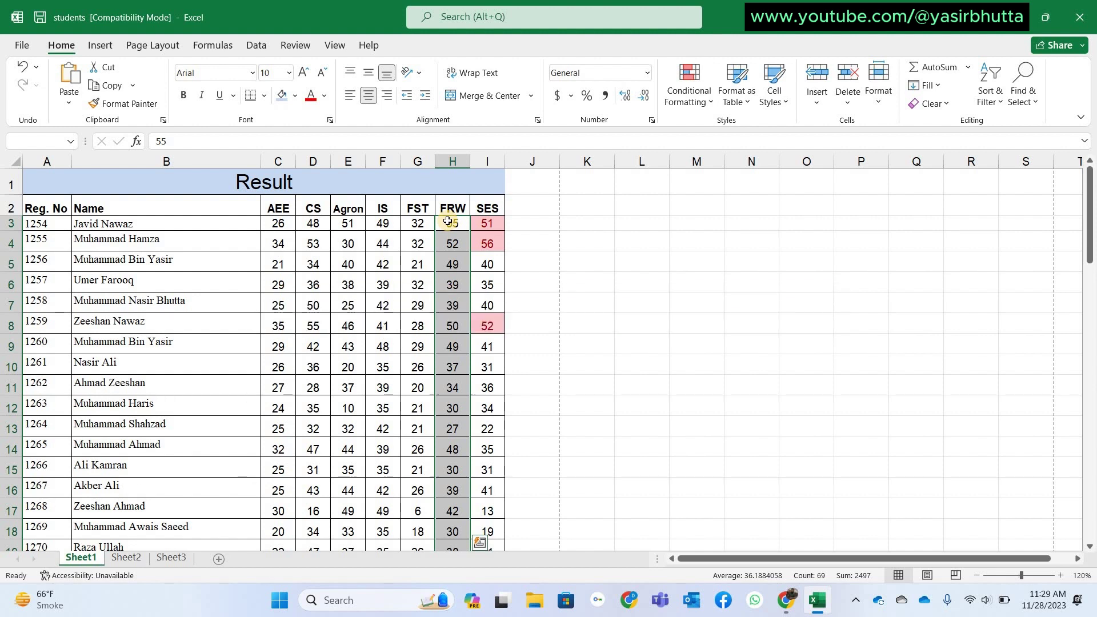
Apply a Top 3 Items rule to the FRW marks with Green Fill with Dark Green Text
{"action": "left_click", "coordinate": [700, 102]}
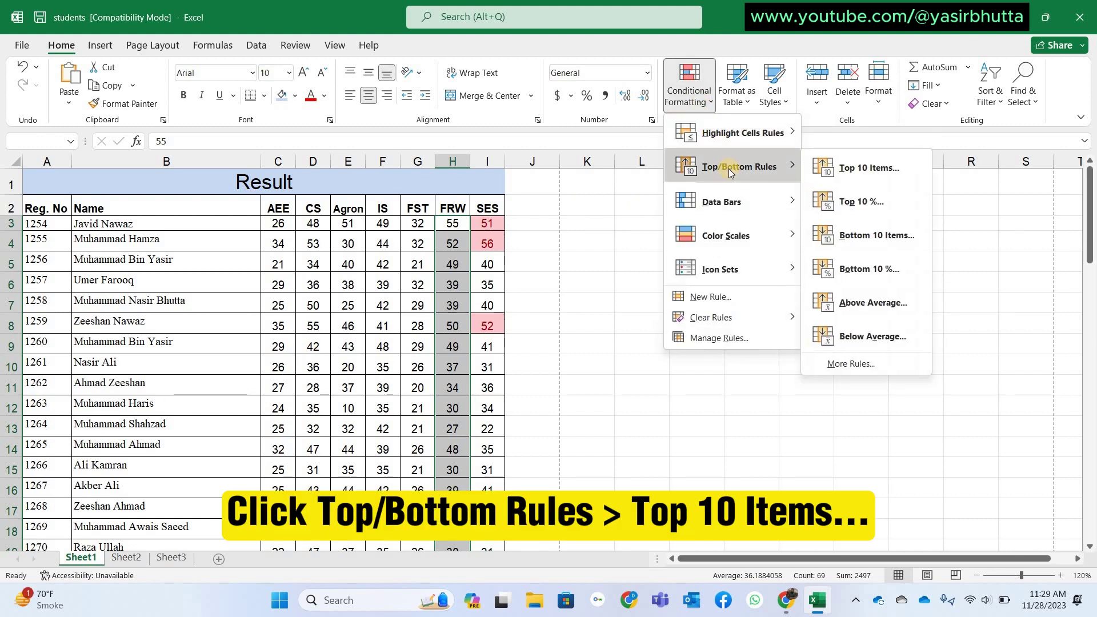
{"action": "mouse_move", "coordinate": [735, 166]}
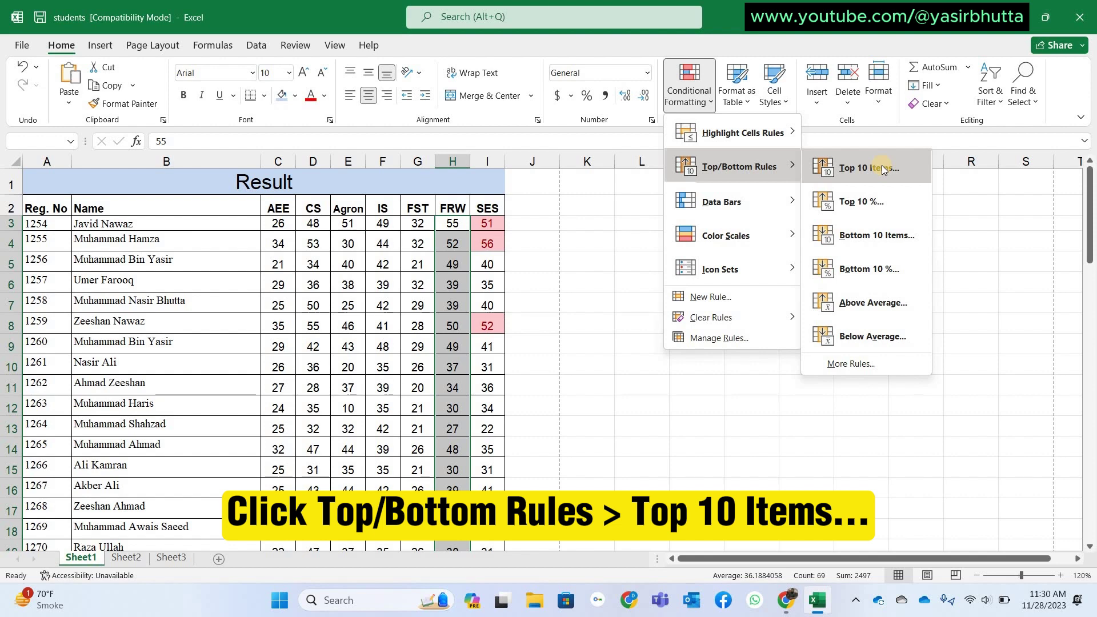
{"action": "left_click", "coordinate": [869, 167]}
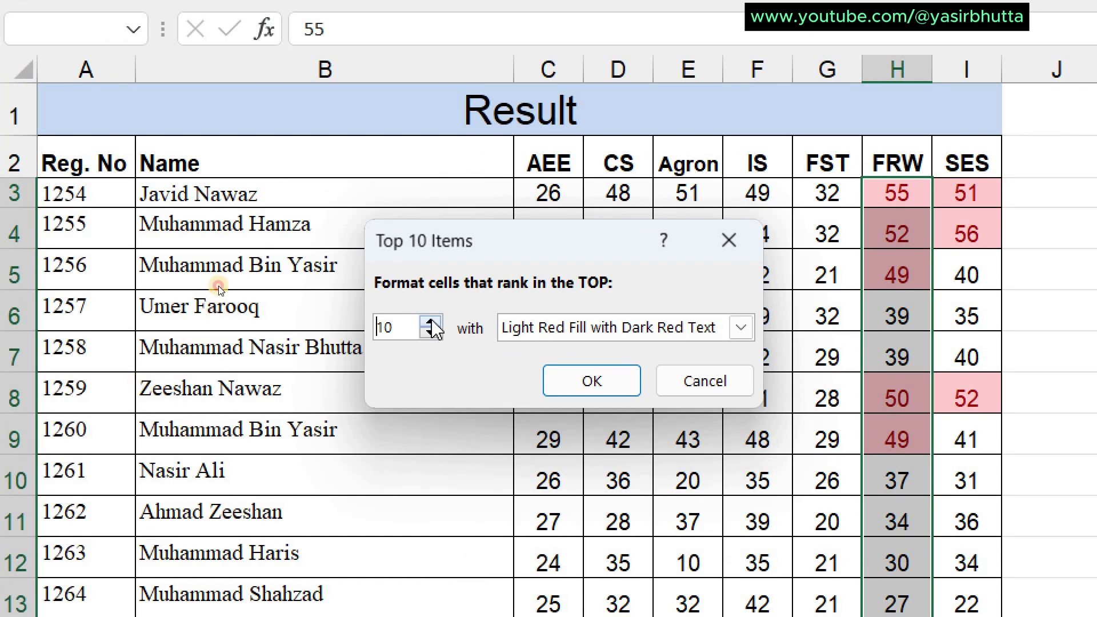
{"action": "left_click", "coordinate": [431, 322]}
{"action": "type", "text": "3"}
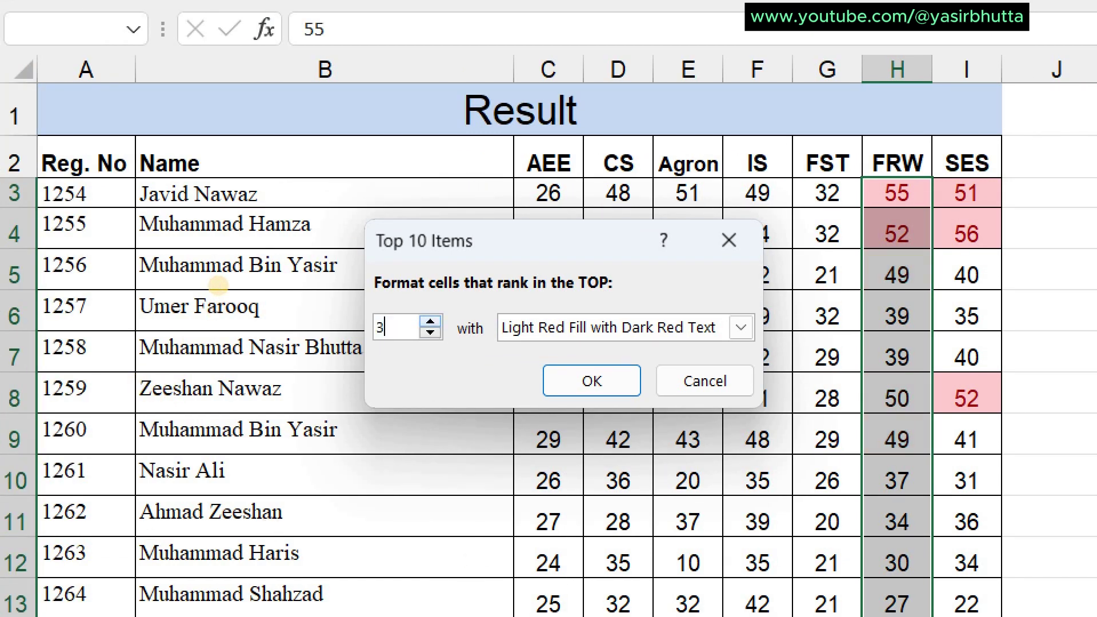
{"action": "left_click", "coordinate": [741, 328]}
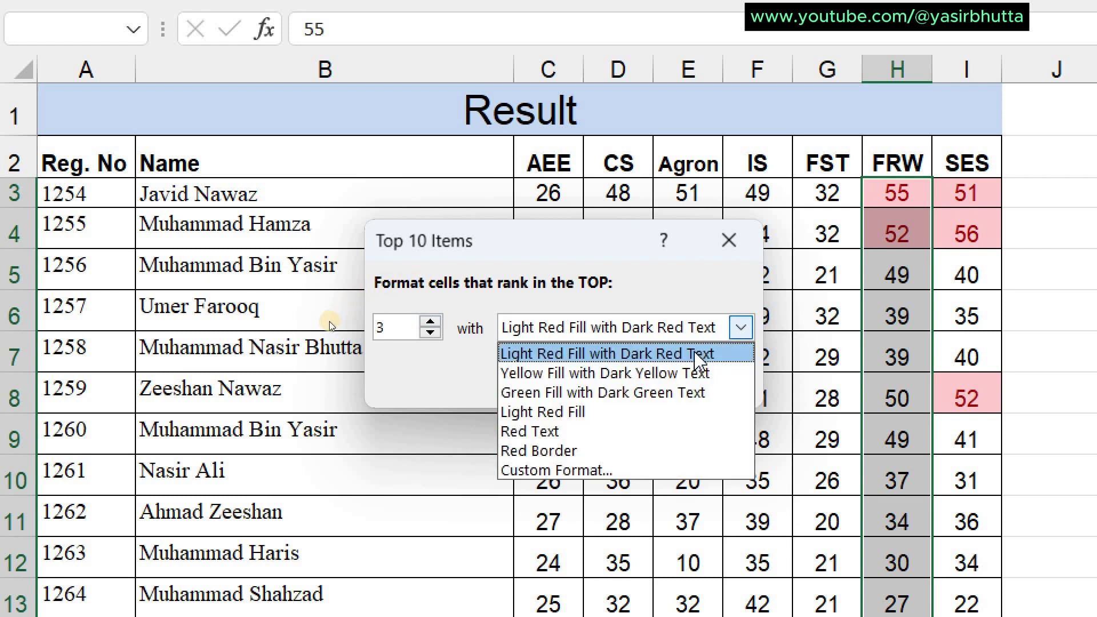
{"action": "left_click", "coordinate": [651, 393]}
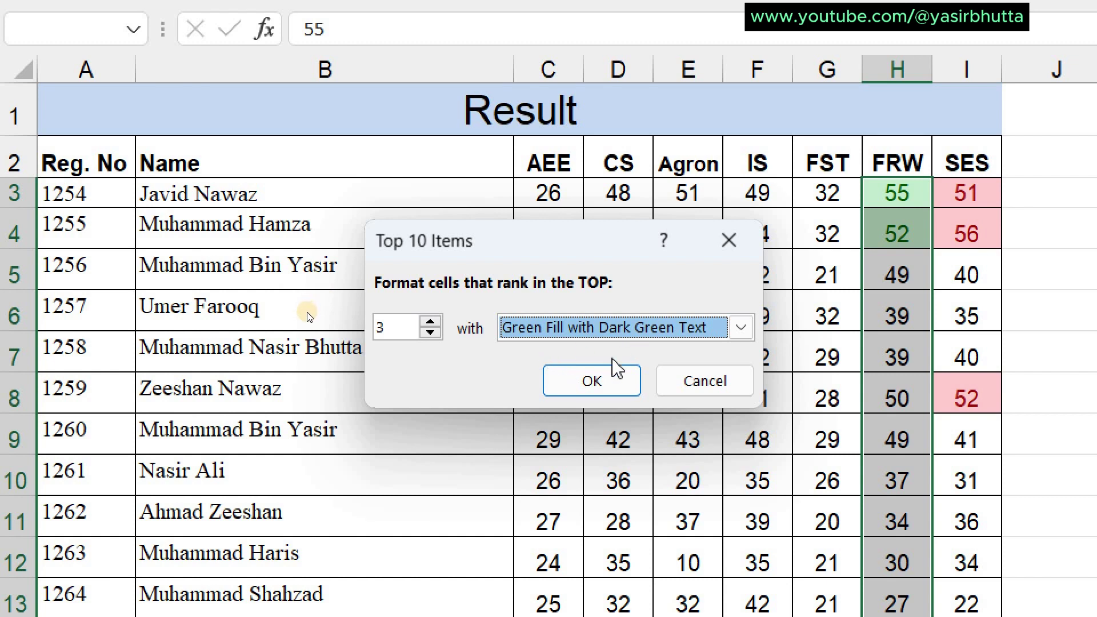
{"action": "left_click", "coordinate": [610, 380]}
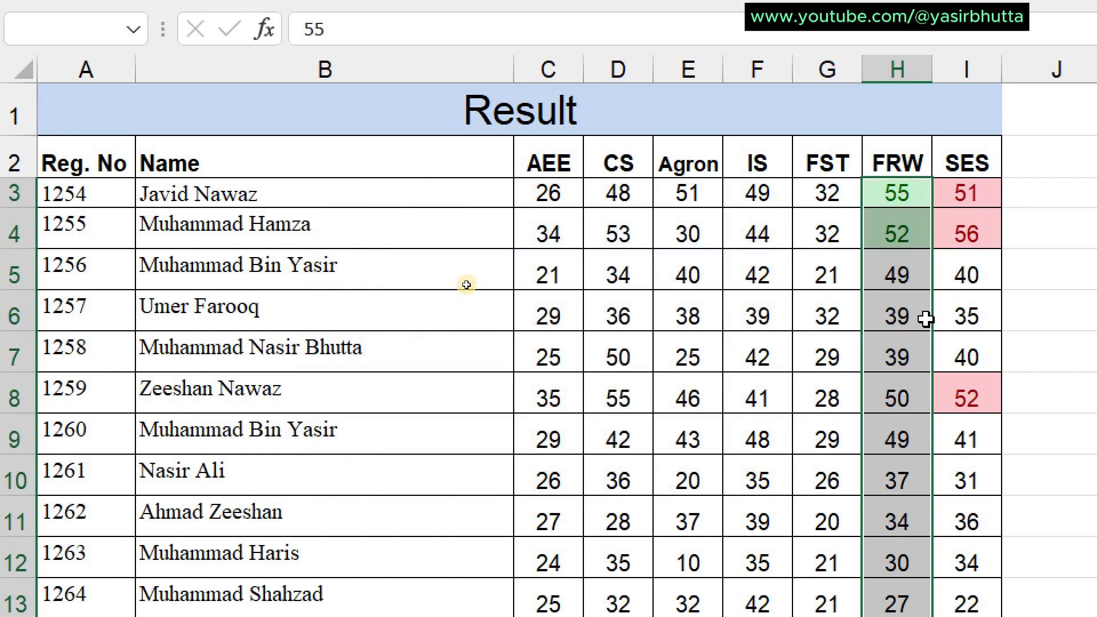
{"action": "left_click", "coordinate": [923, 316]}
{"action": "left_click", "coordinate": [898, 192]}
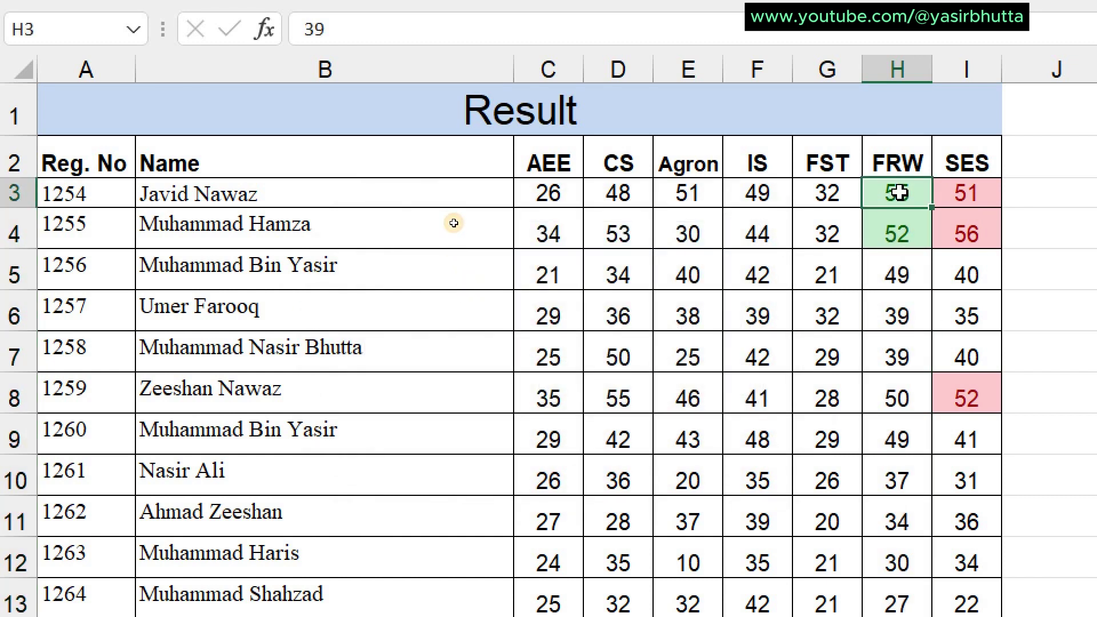
{"action": "key", "text": "Down"}
{"action": "key", "text": "Down"}
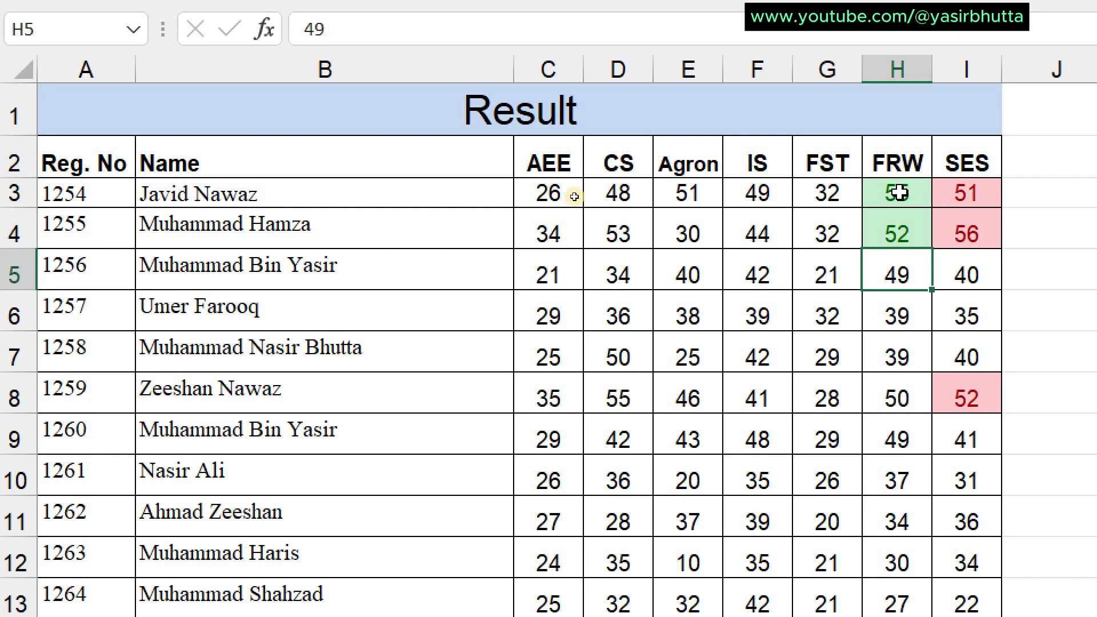
{"action": "key", "text": "Up"}
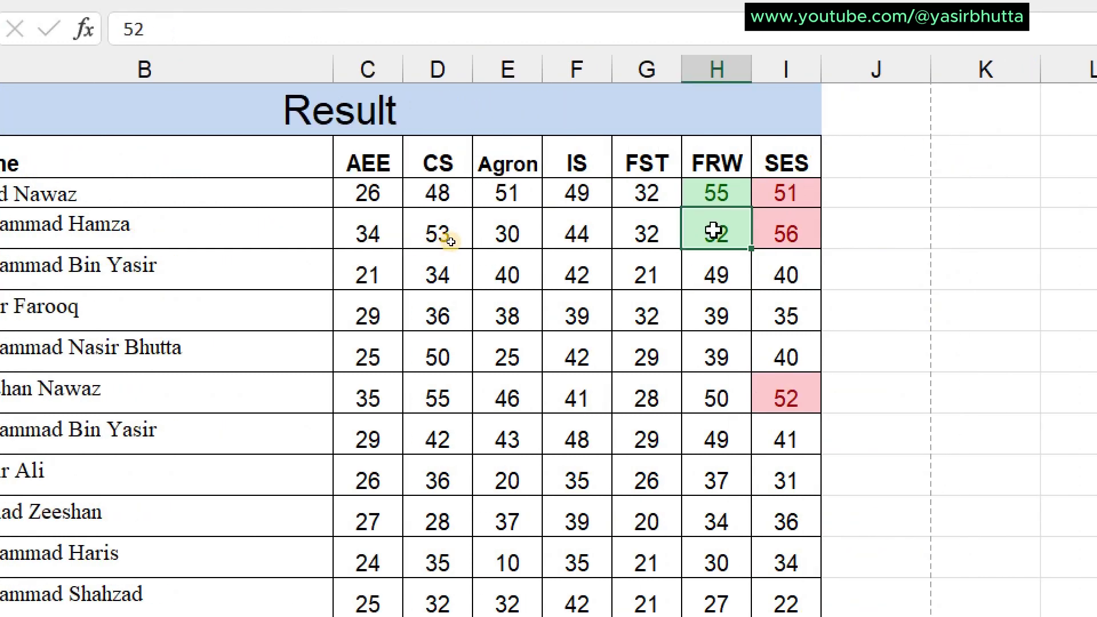
{"action": "key", "text": "Down"}
{"action": "key", "text": "Down"}
{"action": "key", "text": "Down"}
{"action": "key", "text": "Down"}
{"action": "key", "text": "Down"}
{"action": "key", "text": "Down"}
{"action": "key", "text": "Down"}
{"action": "key", "text": "Down"}
{"action": "key", "text": "Down"}
{"action": "key", "text": "Down"}
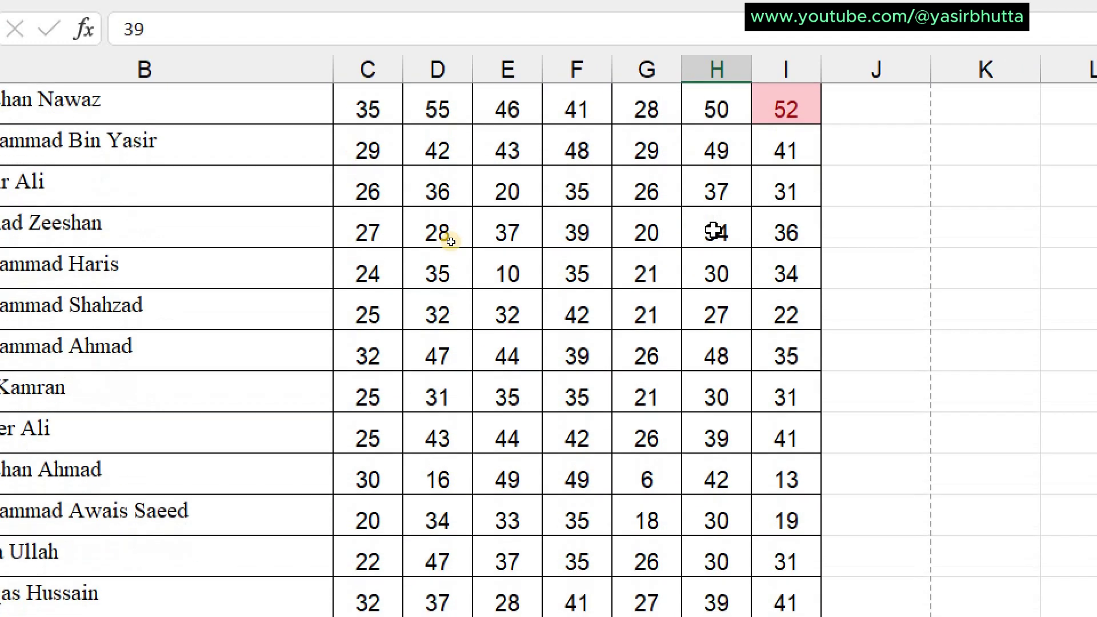
{"action": "key", "text": "Down"}
{"action": "key", "text": "Down"}
{"action": "key", "text": "Down"}
{"action": "key", "text": "Down"}
{"action": "key", "text": "Down"}
{"action": "key", "text": "Down"}
{"action": "key", "text": "Down"}
{"action": "key", "text": "Down"}
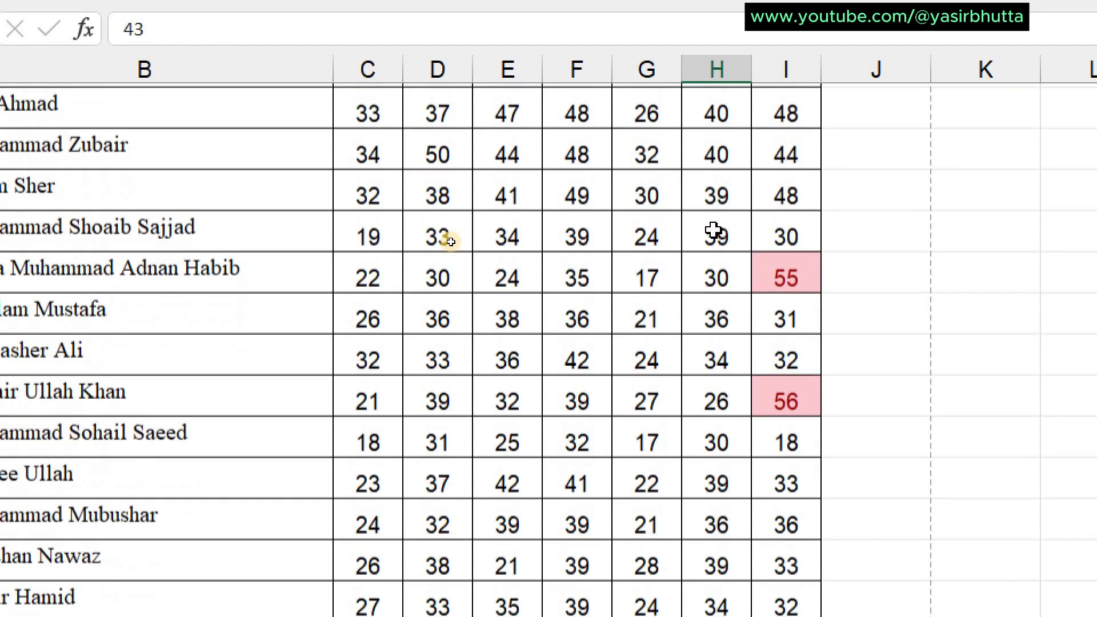
{"action": "key", "text": "Down"}
{"action": "key", "text": "Down"}
{"action": "key", "text": "Down"}
{"action": "key", "text": "Down"}
{"action": "key", "text": "Down"}
{"action": "key", "text": "Down"}
{"action": "key", "text": "Down"}
{"action": "key", "text": "Down"}
{"action": "key", "text": "Down"}
{"action": "key", "text": "Down"}
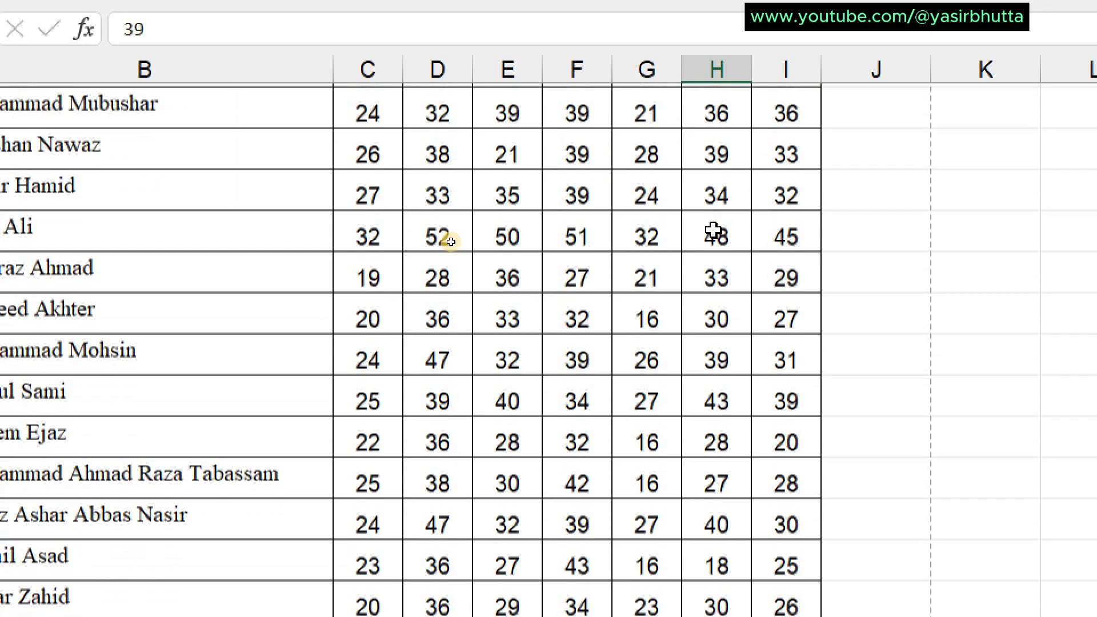
{"action": "key", "text": "Down"}
{"action": "key", "text": "Down"}
{"action": "key", "text": "Down"}
{"action": "key", "text": "Down"}
{"action": "key", "text": "Down"}
{"action": "key", "text": "Down"}
{"action": "key", "text": "Down"}
{"action": "key", "text": "Down"}
{"action": "key", "text": "Down"}
{"action": "key", "text": "Down"}
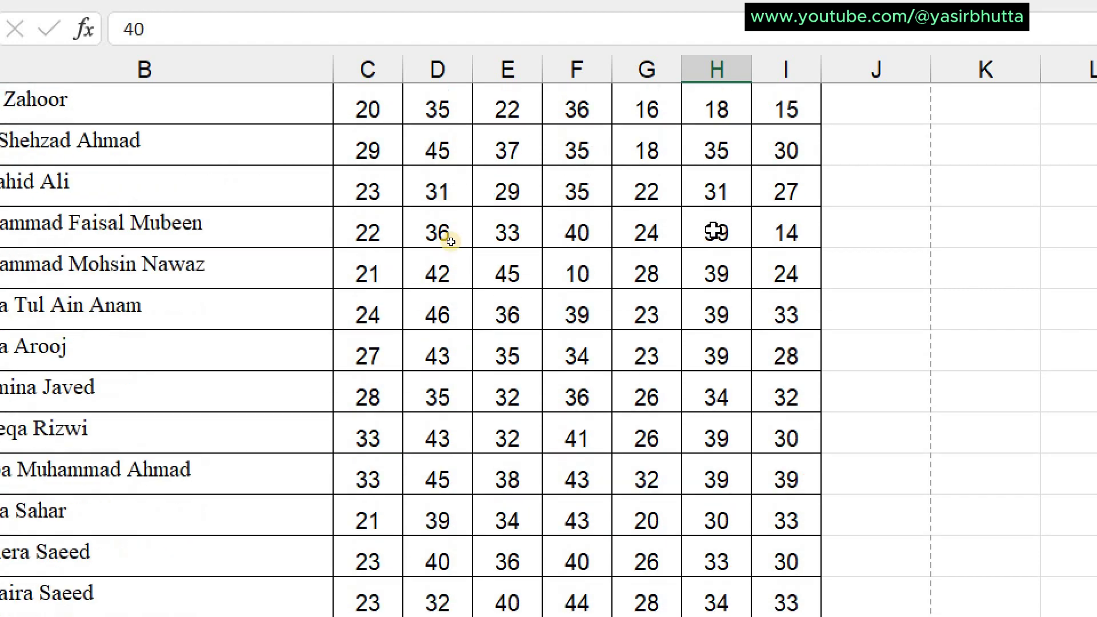
{"action": "key", "text": "Down"}
{"action": "key", "text": "Down"}
{"action": "key", "text": "Down"}
{"action": "key", "text": "Down"}
{"action": "key", "text": "Down"}
{"action": "key", "text": "Down"}
{"action": "key", "text": "Down"}
{"action": "key", "text": "Down"}
{"action": "key", "text": "Down"}
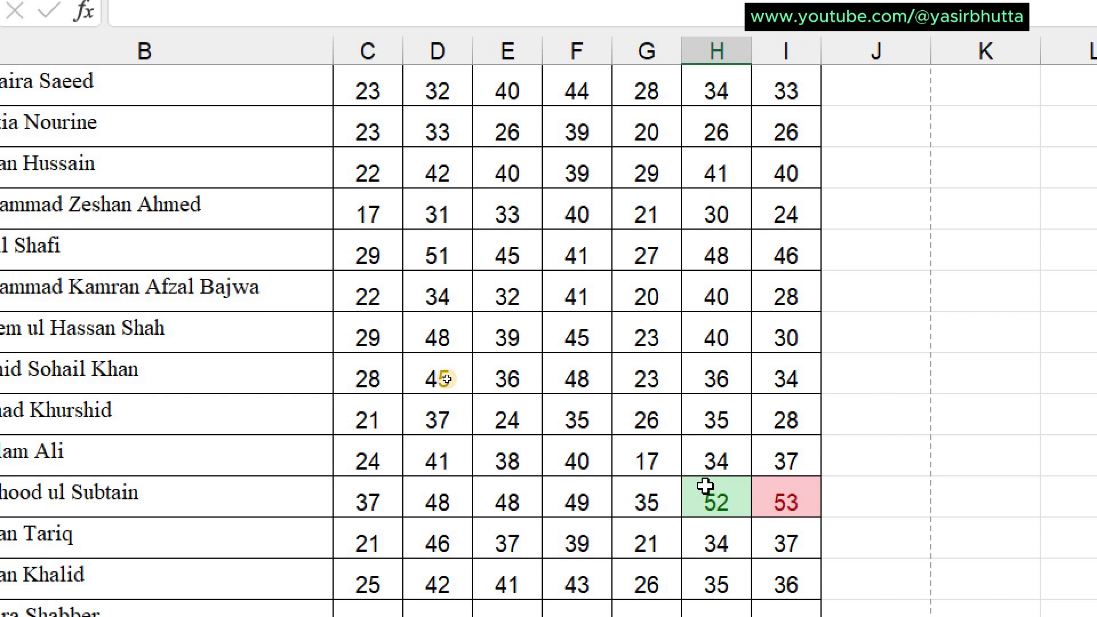
{"action": "left_click", "coordinate": [706, 486]}
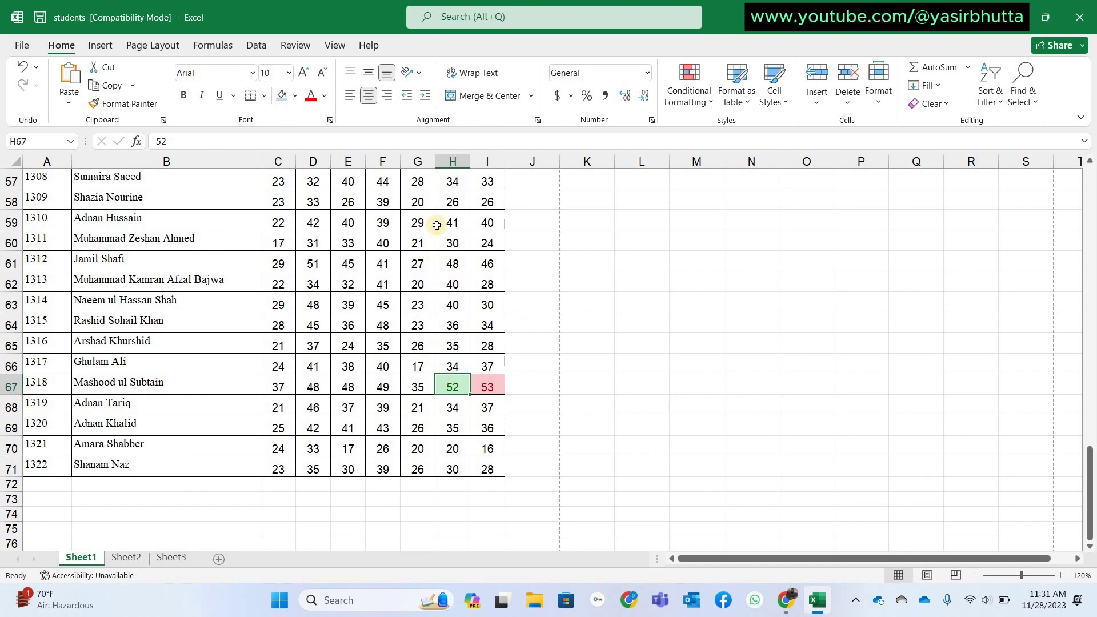
Select the student names B3:B71 using Ctrl+Shift+Down from the first name
{"action": "scroll", "coordinate": [437, 225], "scroll_direction": "up", "scroll_amount": 1}
{"action": "scroll", "coordinate": [436, 225], "scroll_direction": "up", "scroll_amount": 7}
{"action": "scroll", "coordinate": [436, 226], "scroll_direction": "up", "scroll_amount": 9}
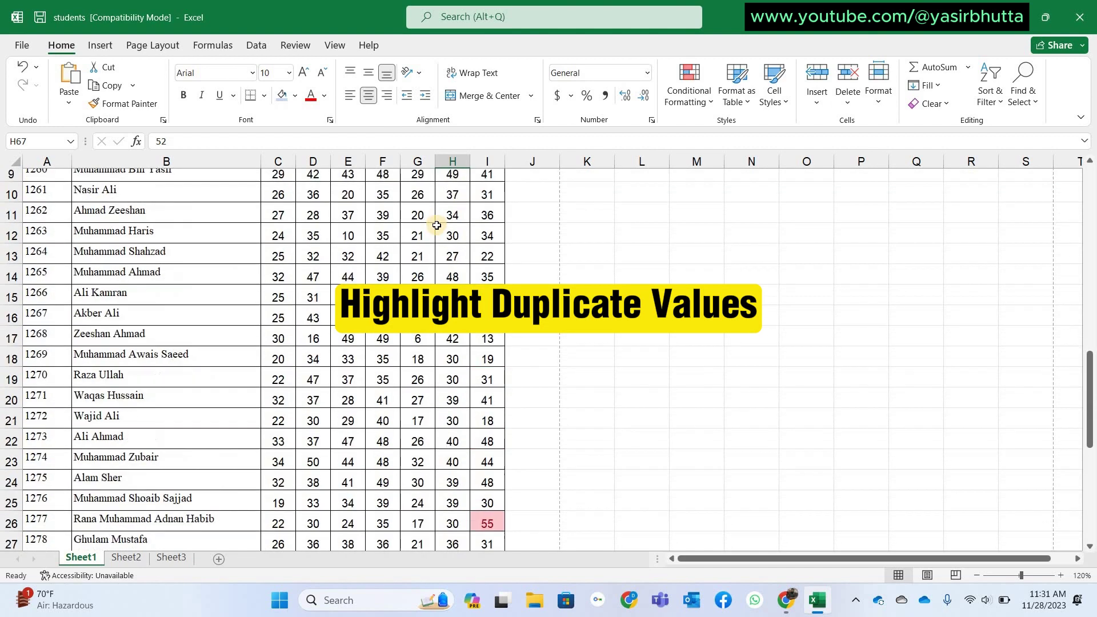
{"action": "scroll", "coordinate": [437, 225], "scroll_direction": "up", "scroll_amount": 3}
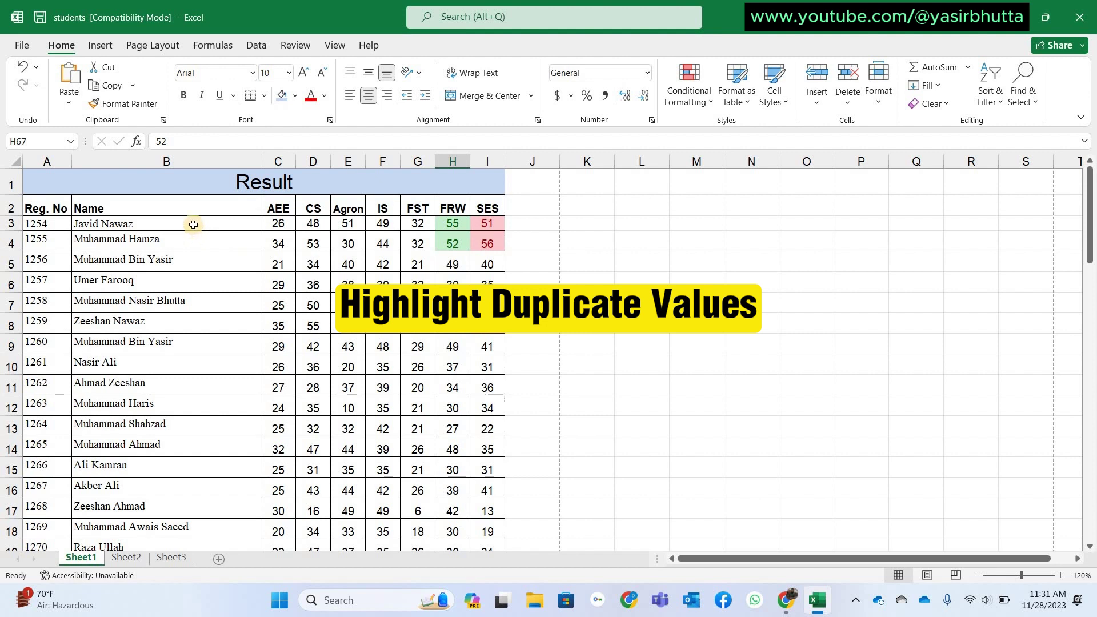
{"action": "left_click", "coordinate": [193, 224]}
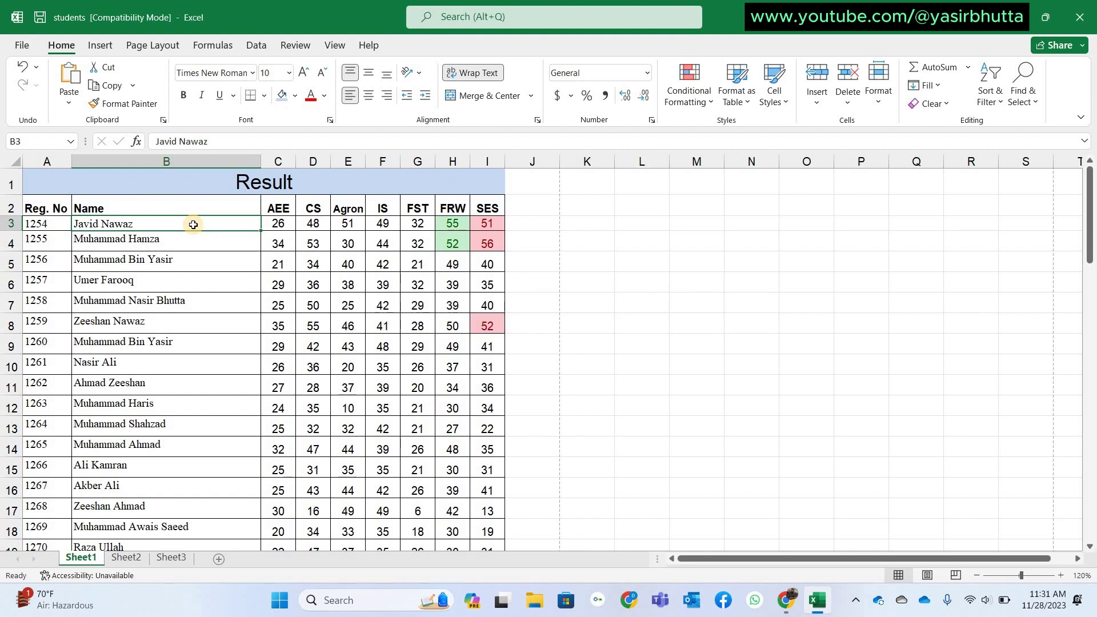
{"action": "key", "text": "ctrl+shift+Down"}
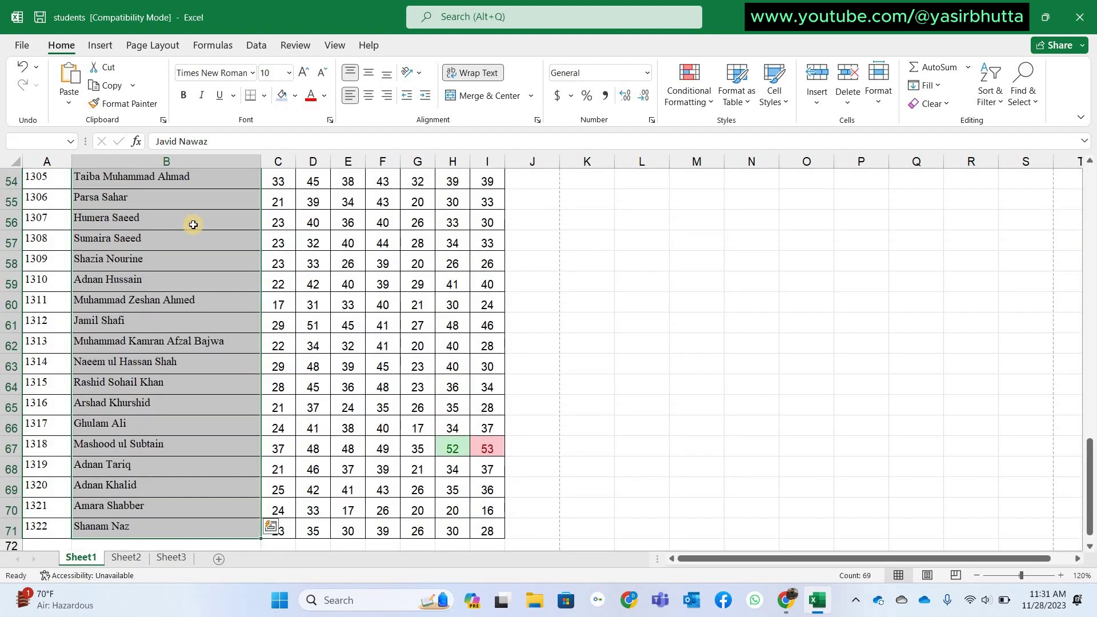
{"action": "scroll", "coordinate": [193, 225], "scroll_direction": "up", "scroll_amount": 7}
{"action": "scroll", "coordinate": [193, 225], "scroll_direction": "up", "scroll_amount": 6}
{"action": "scroll", "coordinate": [193, 225], "scroll_direction": "up", "scroll_amount": 2}
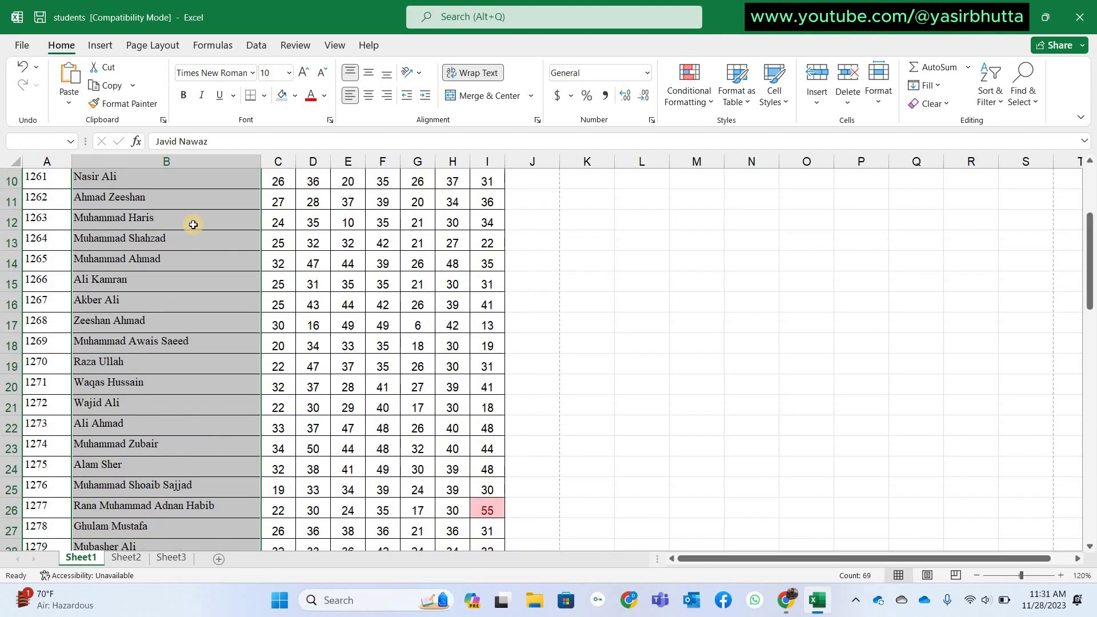
{"action": "scroll", "coordinate": [194, 225], "scroll_direction": "up", "scroll_amount": 3}
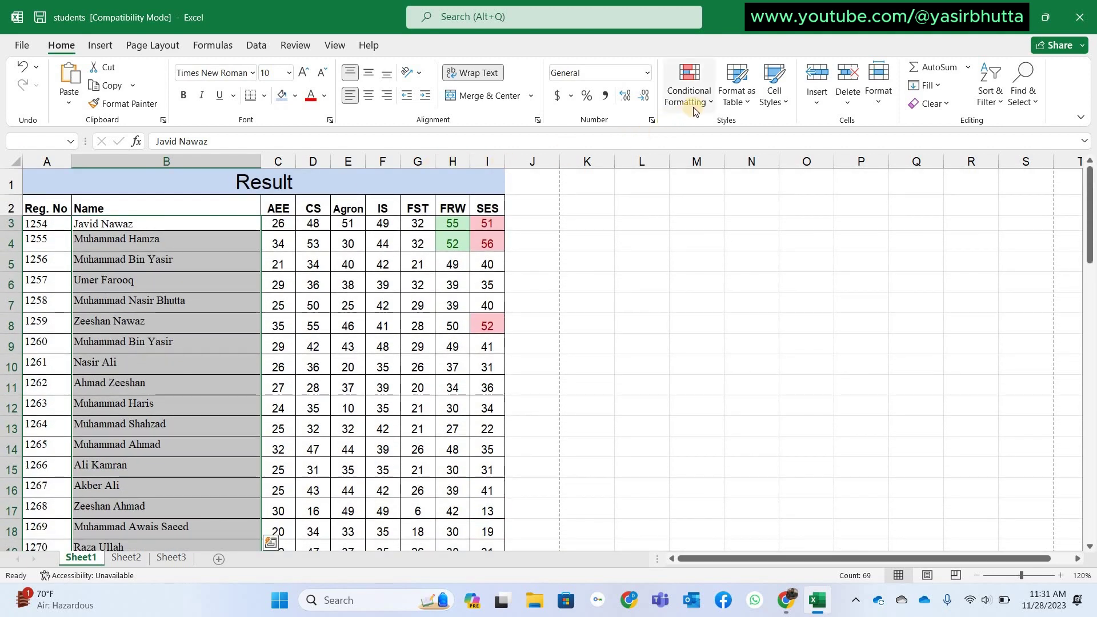
Open the Duplicate Values rule from Conditional Formatting's Highlight Cells Rules for the names
{"action": "left_click", "coordinate": [693, 107]}
{"action": "mouse_move", "coordinate": [742, 132]}
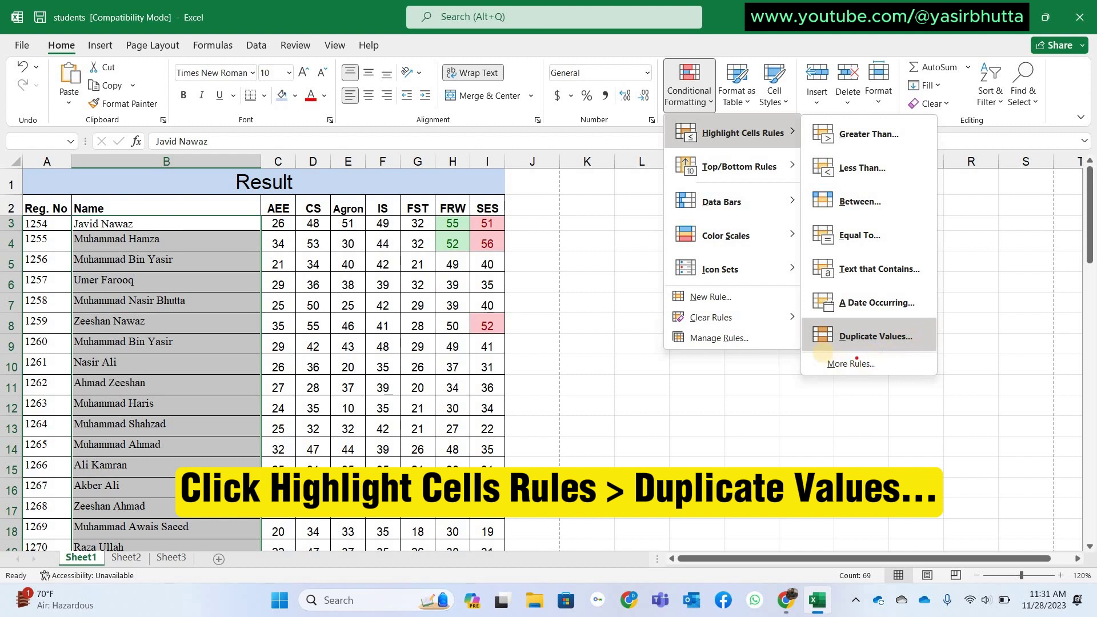
{"action": "left_click_drag", "start_coordinate": [814, 350], "coordinate": [934, 348]}
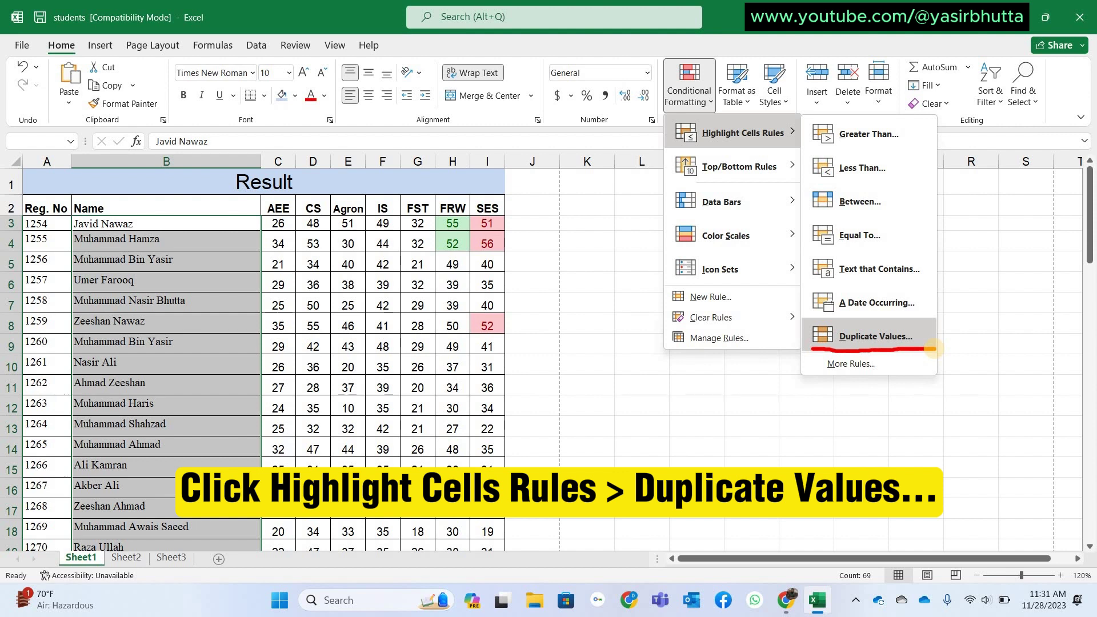
{"action": "key", "text": "Escape"}
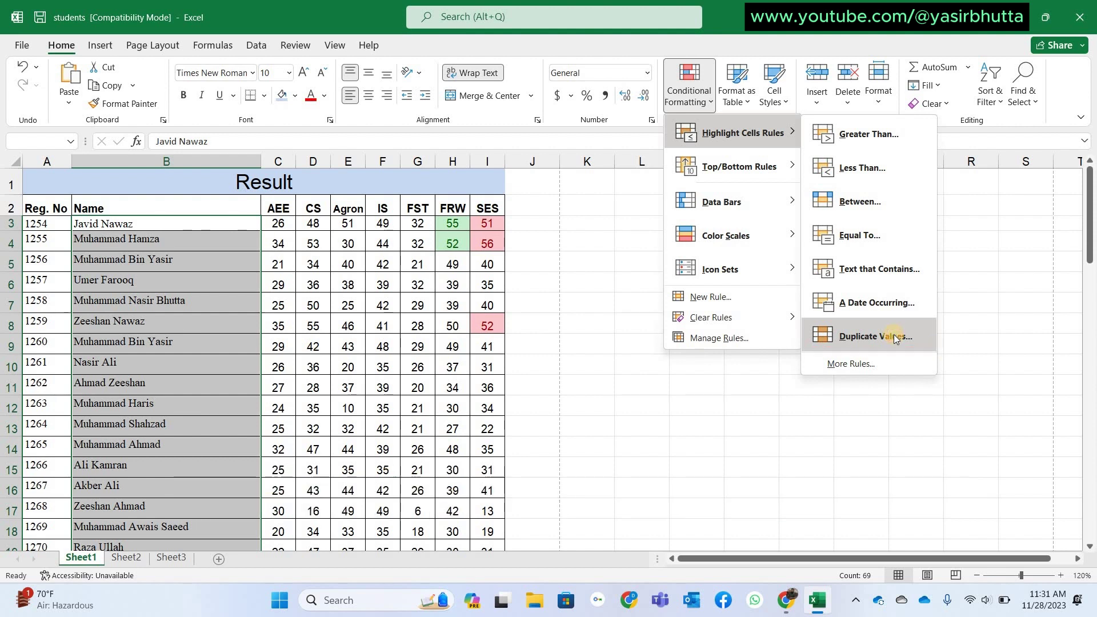
{"action": "left_click", "coordinate": [894, 338]}
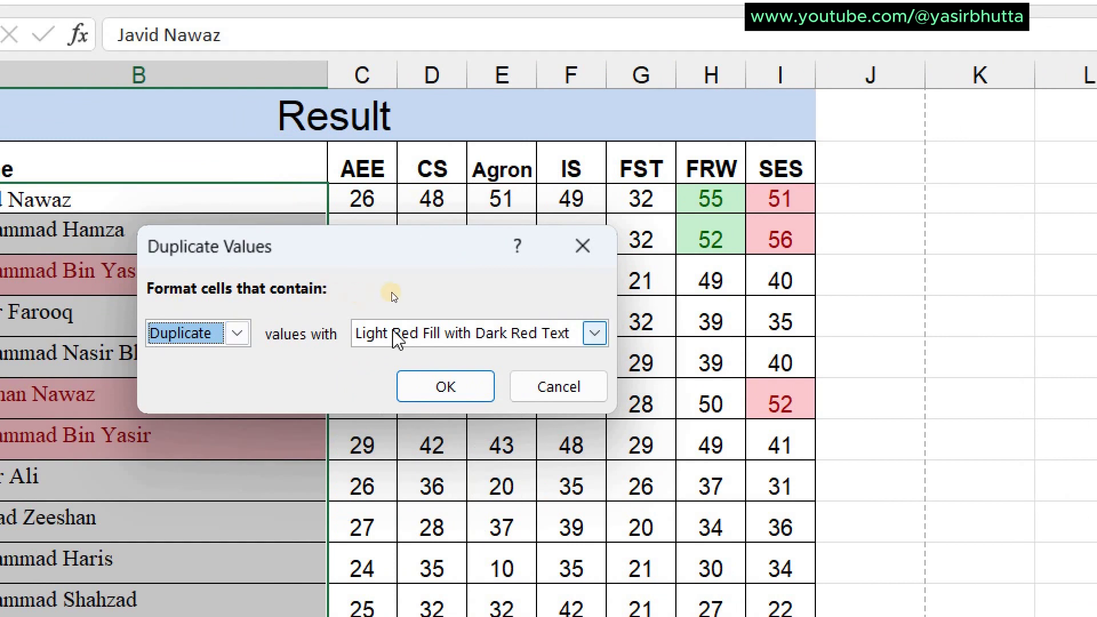
Mark duplicate names in Yellow Fill with Dark Yellow Text, then check repeated names in B9 and B5
{"action": "left_click", "coordinate": [594, 335]}
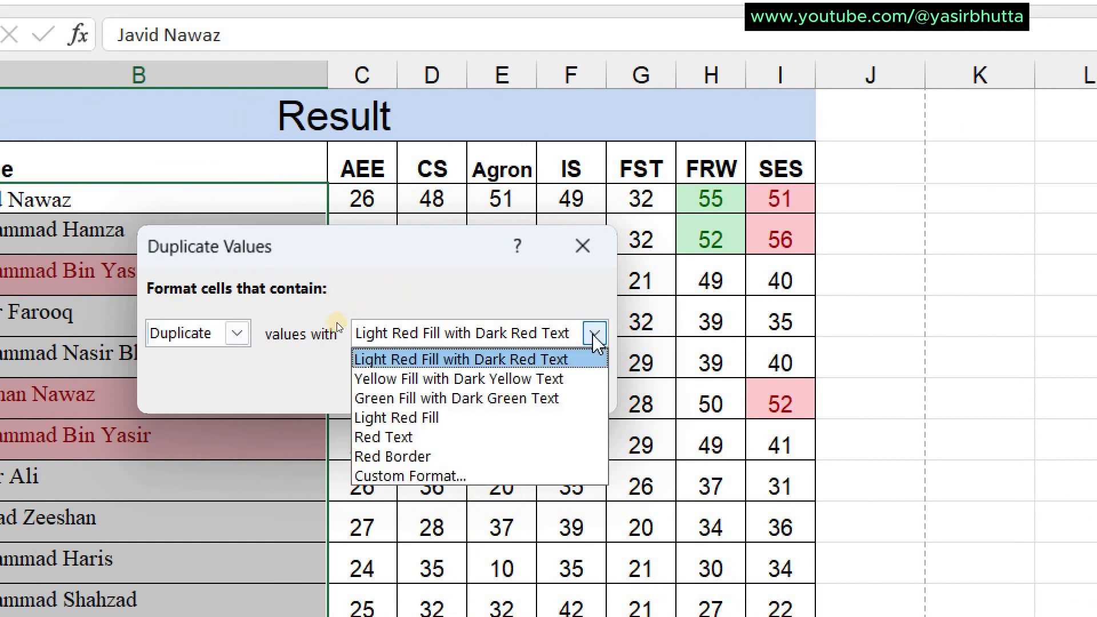
{"action": "left_click", "coordinate": [432, 380]}
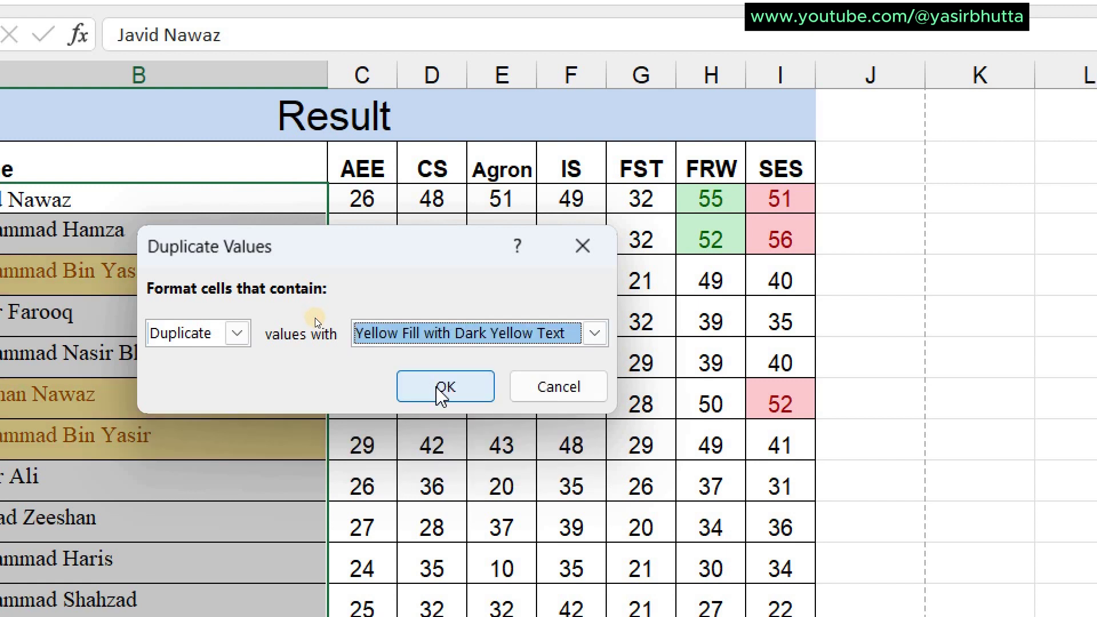
{"action": "left_click", "coordinate": [437, 386]}
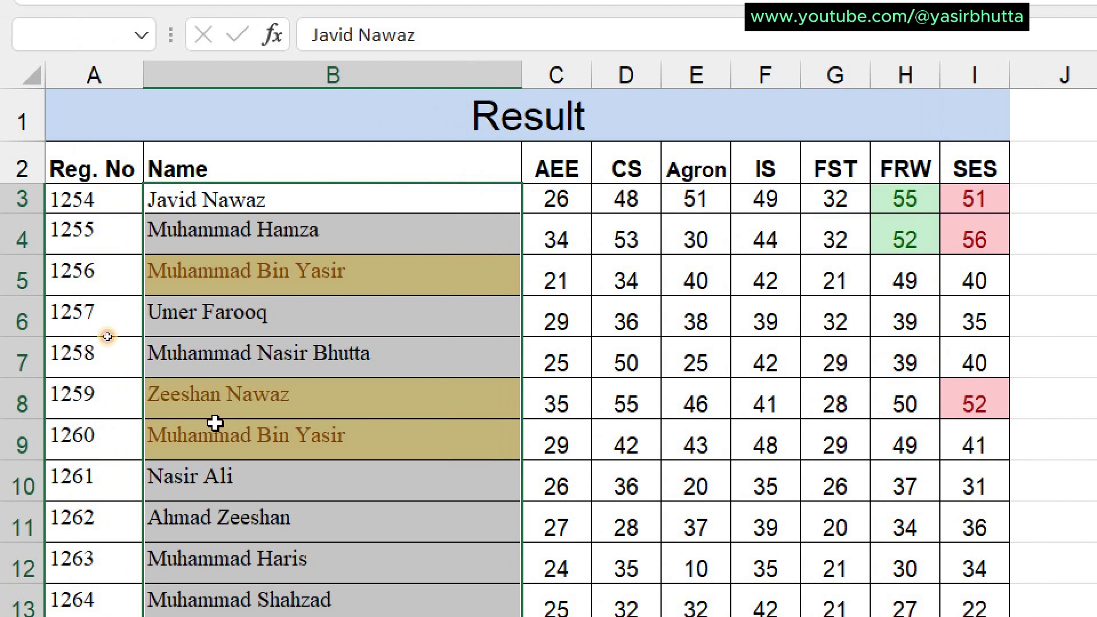
{"action": "left_click", "coordinate": [214, 425]}
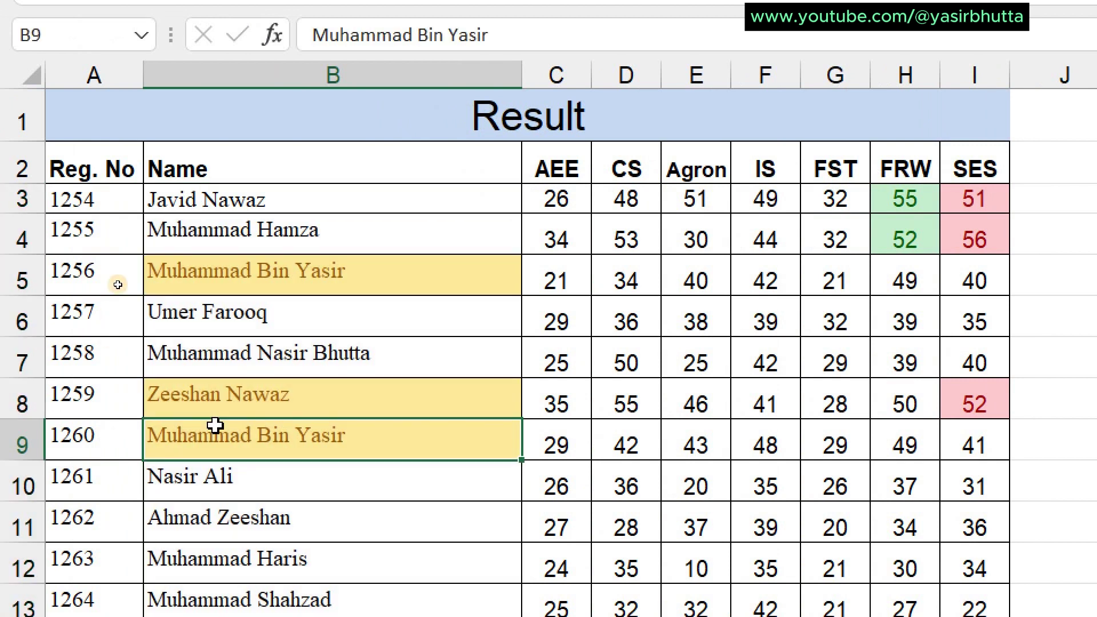
{"action": "left_click", "coordinate": [257, 283]}
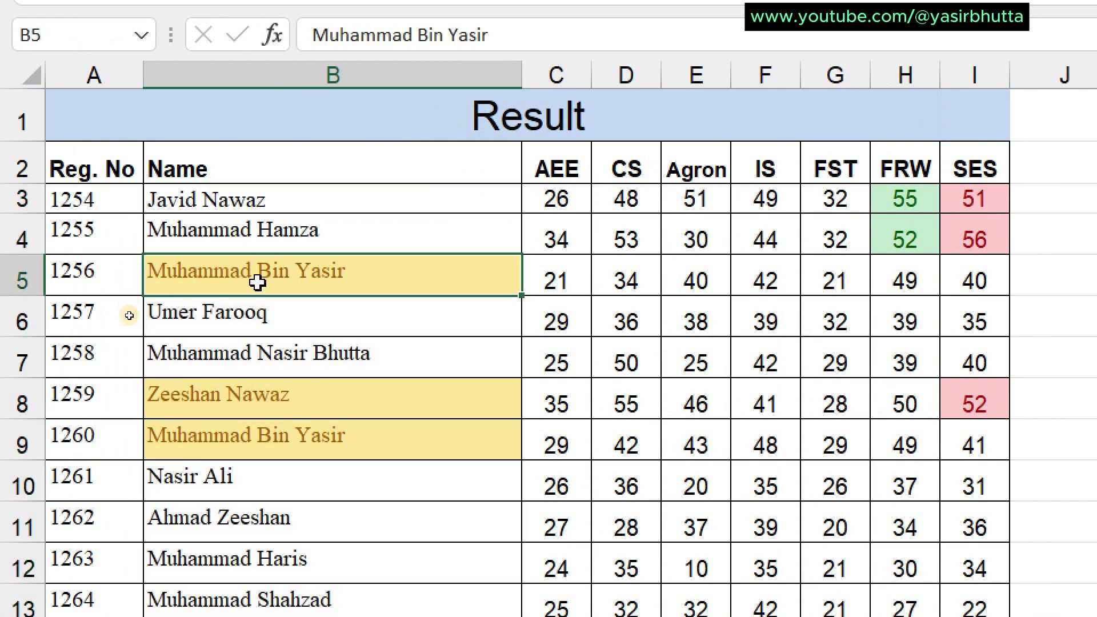
{"action": "left_click", "coordinate": [260, 433]}
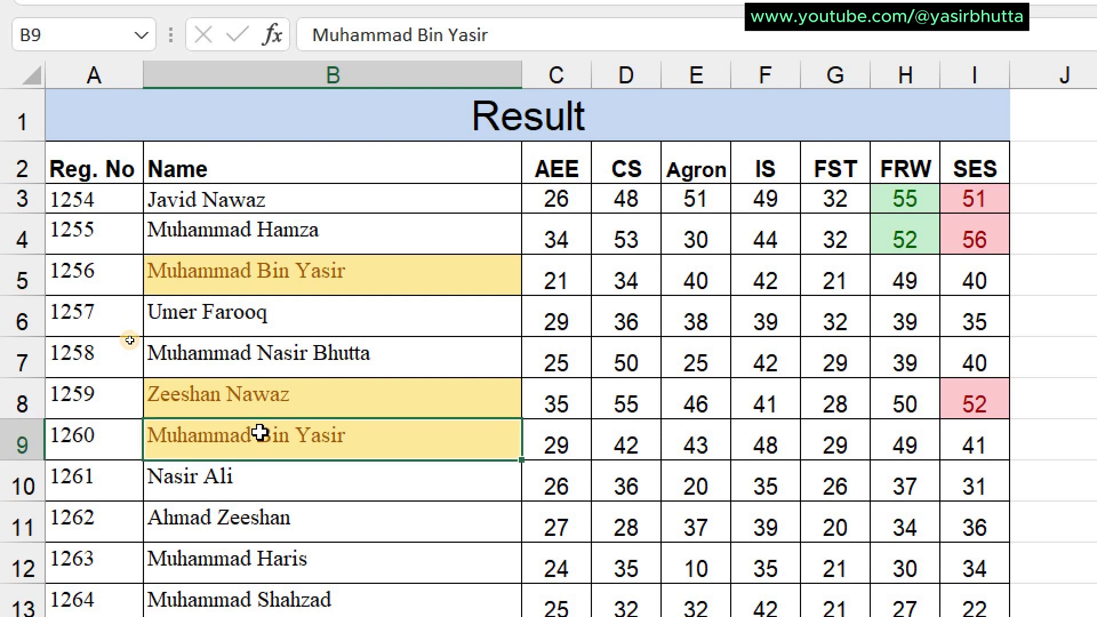
{"action": "key", "text": "Up"}
{"action": "key", "text": "Down"}
{"action": "key", "text": "Down"}
{"action": "key", "text": "Down"}
{"action": "key", "text": "Down"}
{"action": "key", "text": "Down"}
{"action": "key", "text": "Down"}
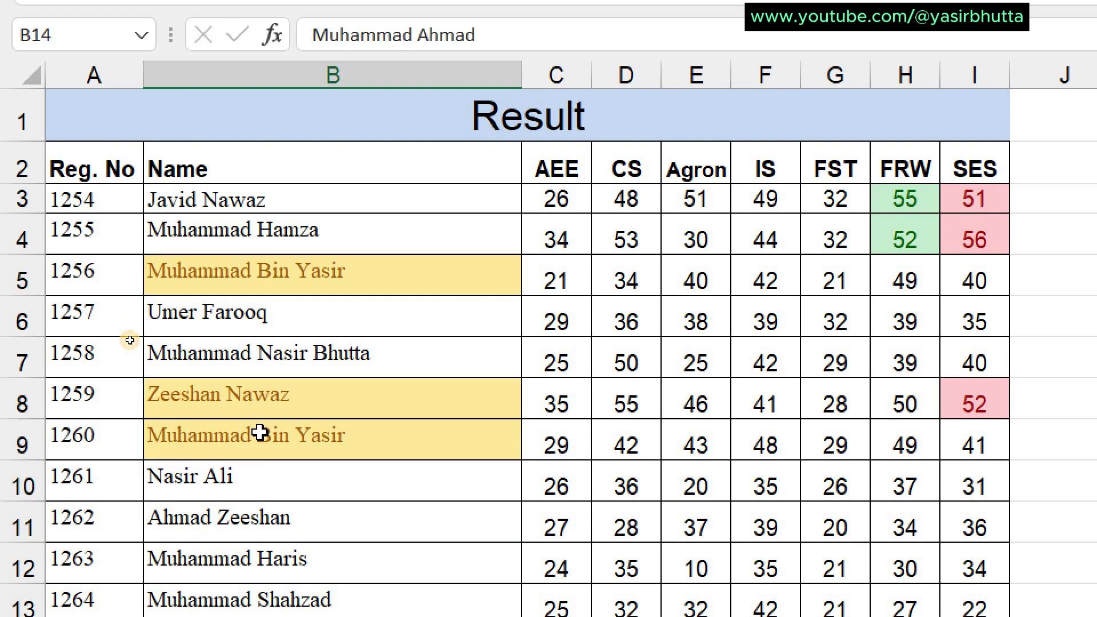
{"action": "key", "text": "Down"}
{"action": "key", "text": "Down"}
{"action": "key", "text": "Down"}
{"action": "key", "text": "Down"}
{"action": "key", "text": "Down"}
{"action": "key", "text": "Down"}
{"action": "key", "text": "Down"}
{"action": "key", "text": "Down"}
{"action": "key", "text": "Down"}
{"action": "key", "text": "Down"}
{"action": "key", "text": "Down"}
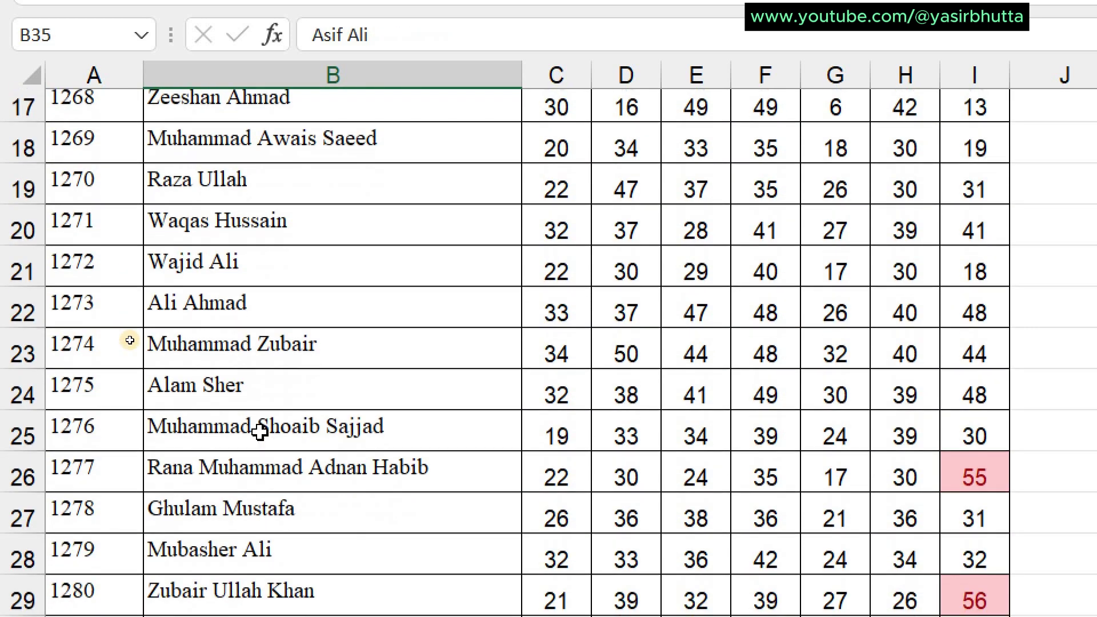
{"action": "key", "text": "Down"}
{"action": "key", "text": "Down"}
{"action": "key", "text": "Down"}
{"action": "key", "text": "Down"}
{"action": "key", "text": "Down"}
{"action": "key", "text": "Up"}
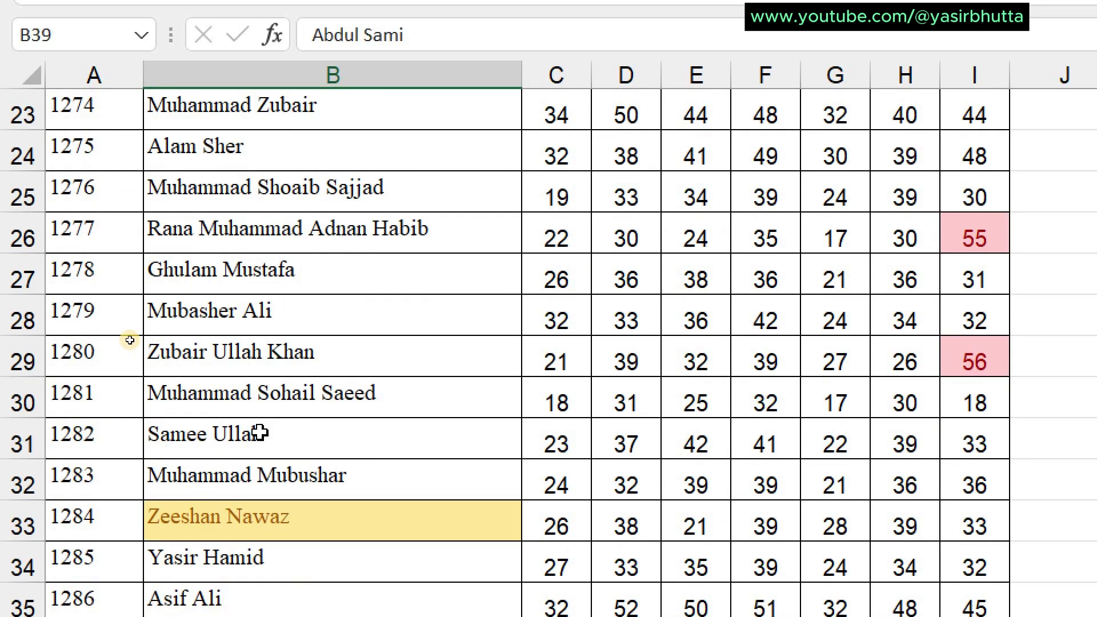
{"action": "key", "text": "Up"}
{"action": "key", "text": "Down"}
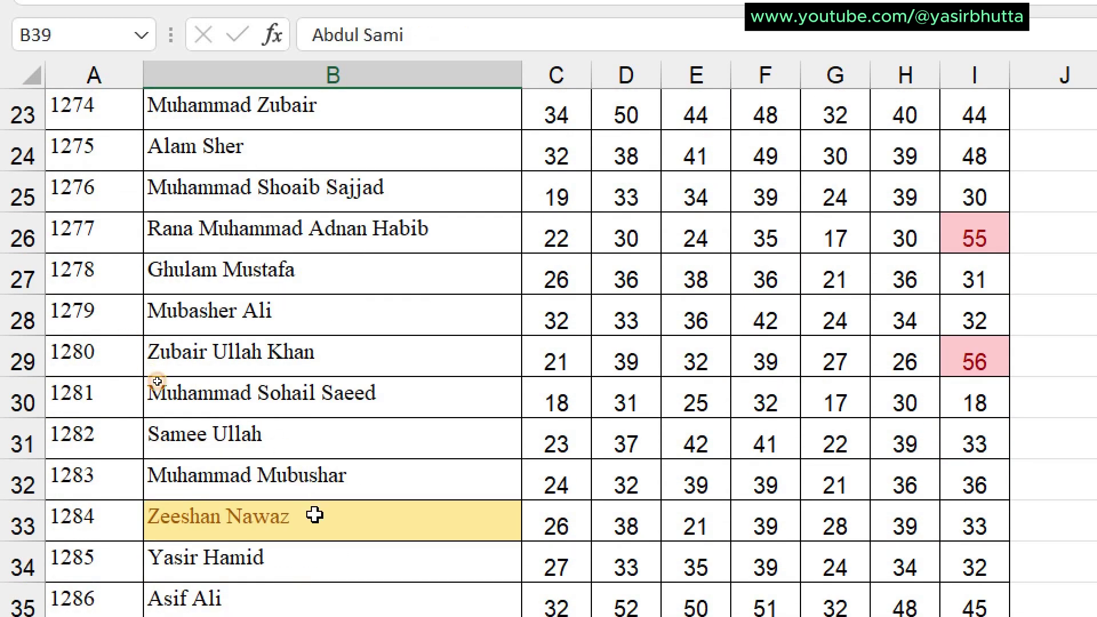
{"action": "left_click", "coordinate": [315, 516]}
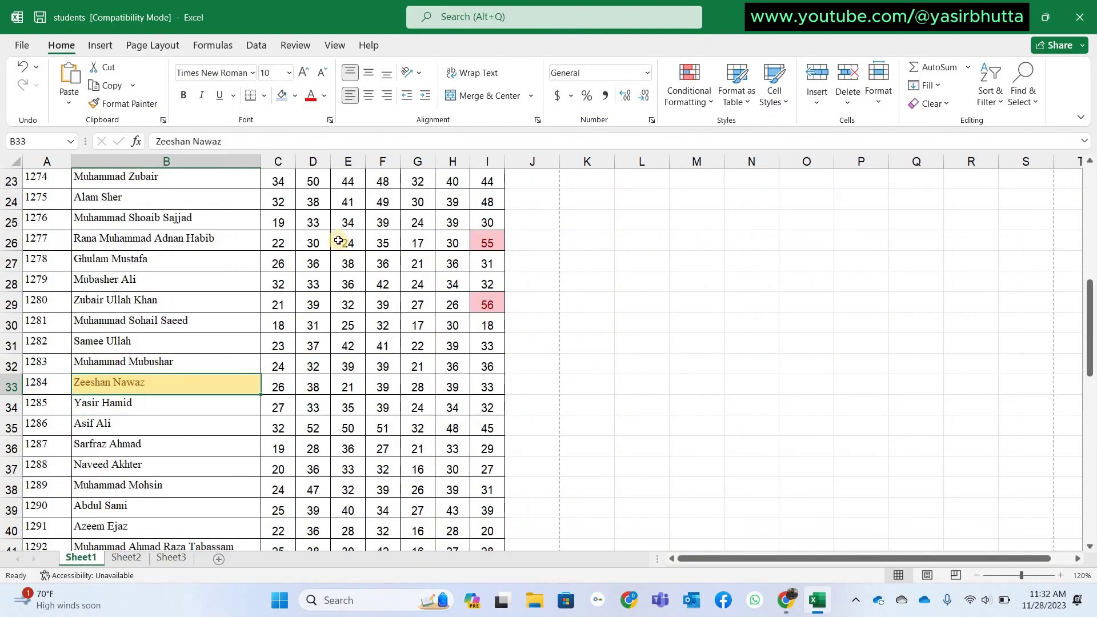
Select the Agron marks E3:E71 and bring up the Conditional Formatting menu
{"action": "scroll", "coordinate": [338, 240], "scroll_direction": "up", "scroll_amount": 1}
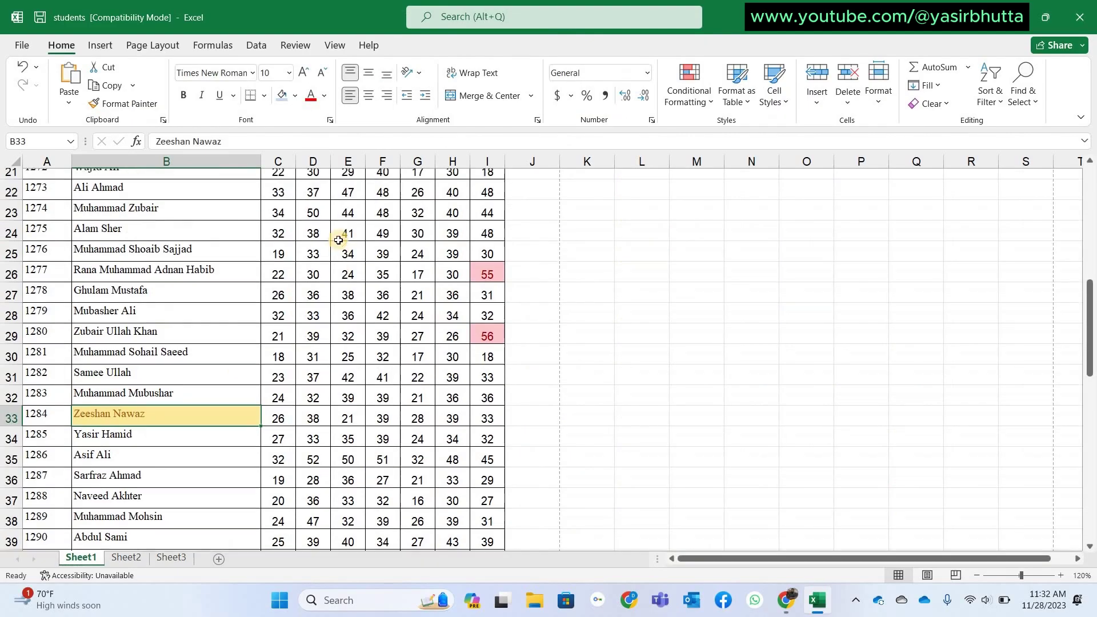
{"action": "scroll", "coordinate": [338, 240], "scroll_direction": "up", "scroll_amount": 7}
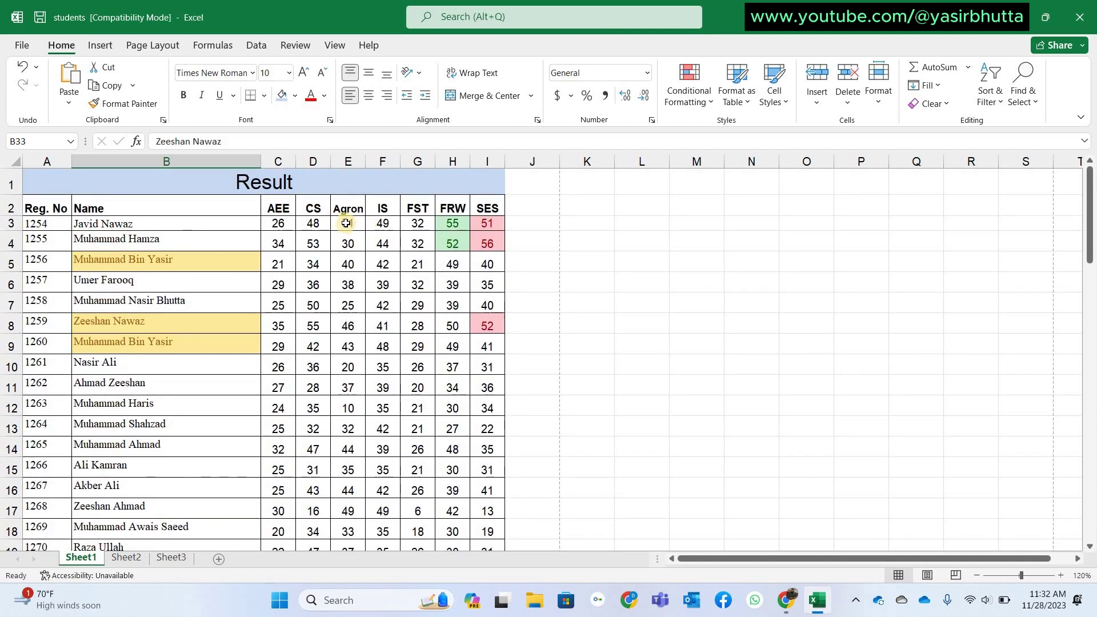
{"action": "left_click", "coordinate": [346, 223]}
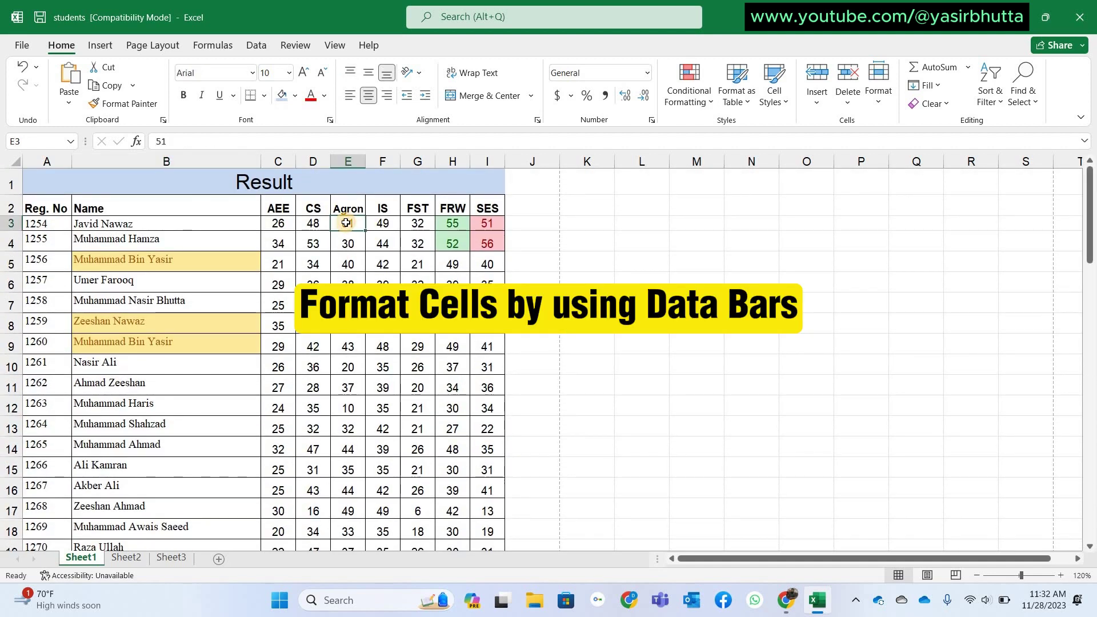
{"action": "key", "text": "ctrl+shift+Down"}
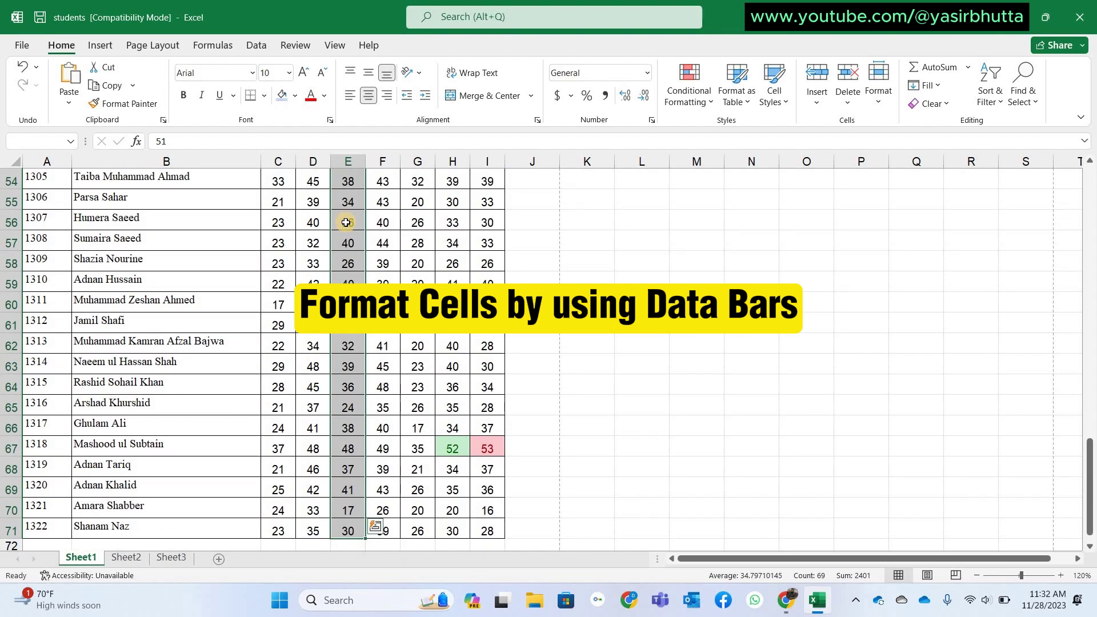
{"action": "scroll", "coordinate": [346, 223], "scroll_direction": "up", "scroll_amount": 8}
{"action": "scroll", "coordinate": [346, 223], "scroll_direction": "up", "scroll_amount": 1}
{"action": "scroll", "coordinate": [346, 223], "scroll_direction": "up", "scroll_amount": 6}
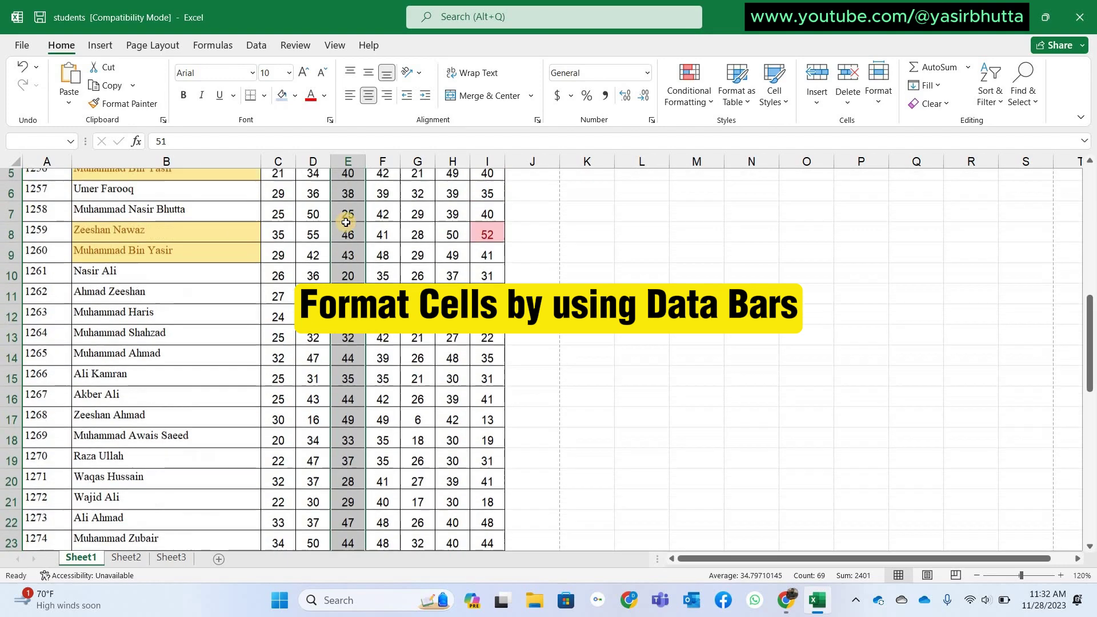
{"action": "scroll", "coordinate": [347, 223], "scroll_direction": "up", "scroll_amount": 2}
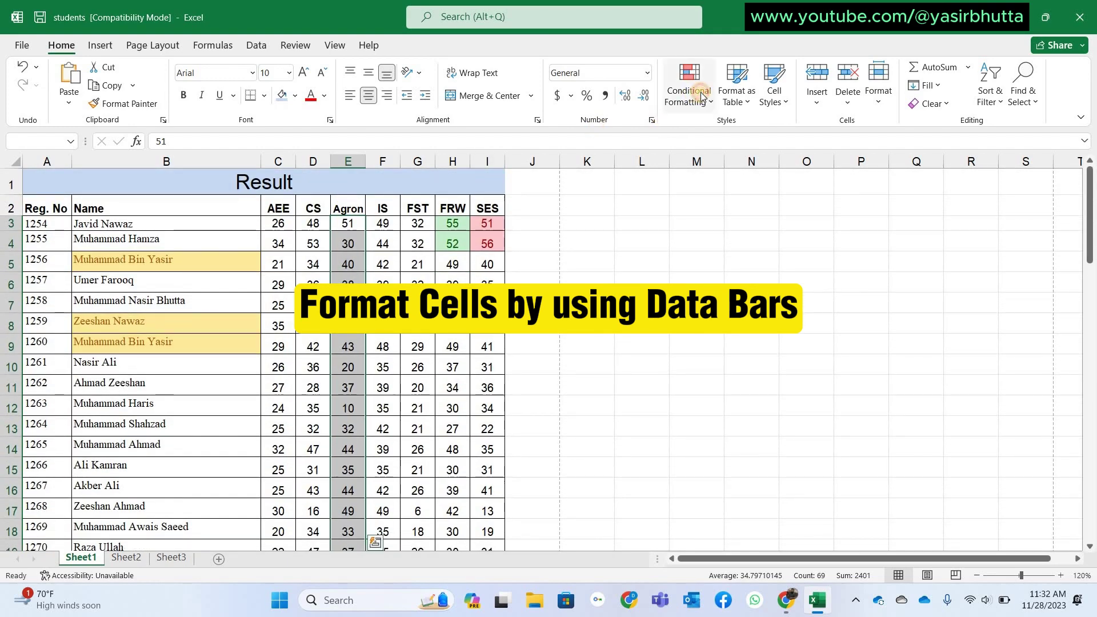
{"action": "left_click", "coordinate": [700, 92]}
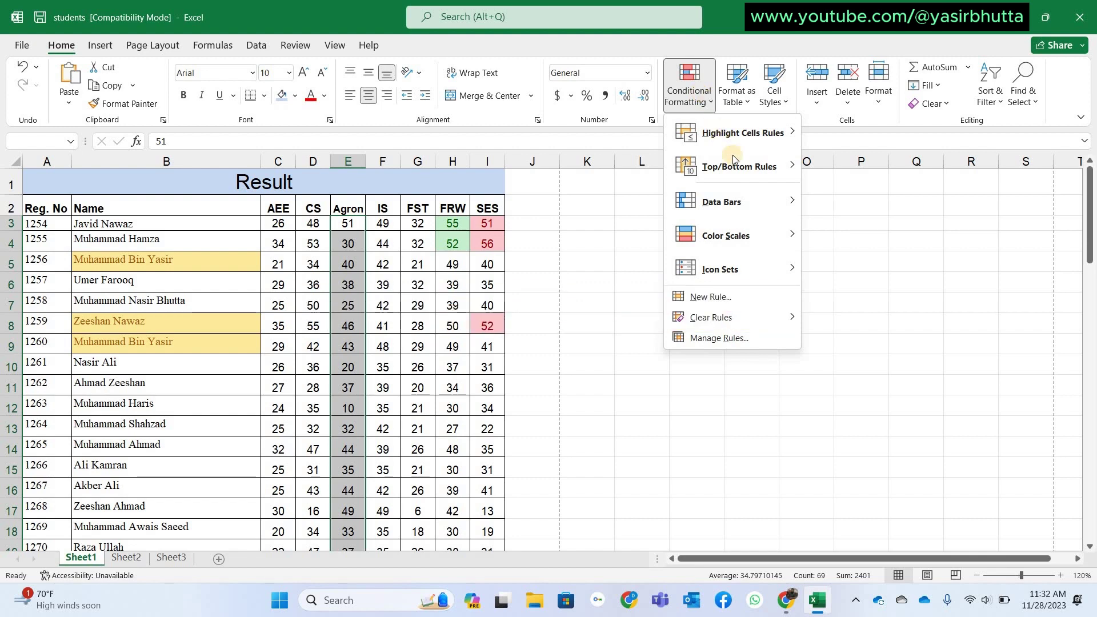
Apply purple gradient-fill data bars to the Agron marks column
{"action": "left_click", "coordinate": [781, 201]}
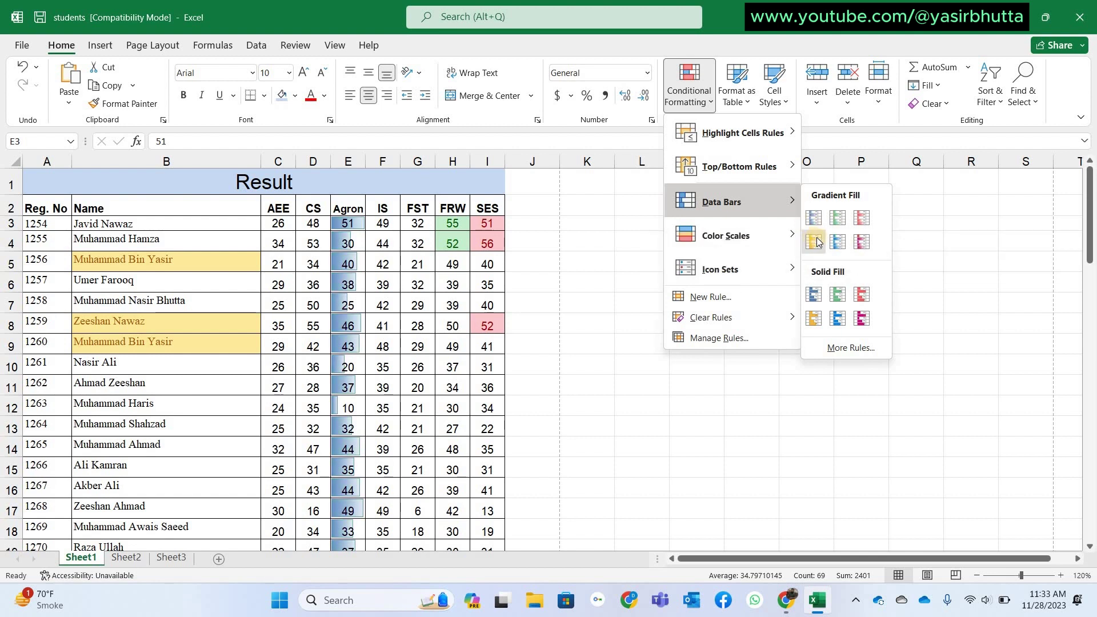
{"action": "left_click", "coordinate": [859, 242]}
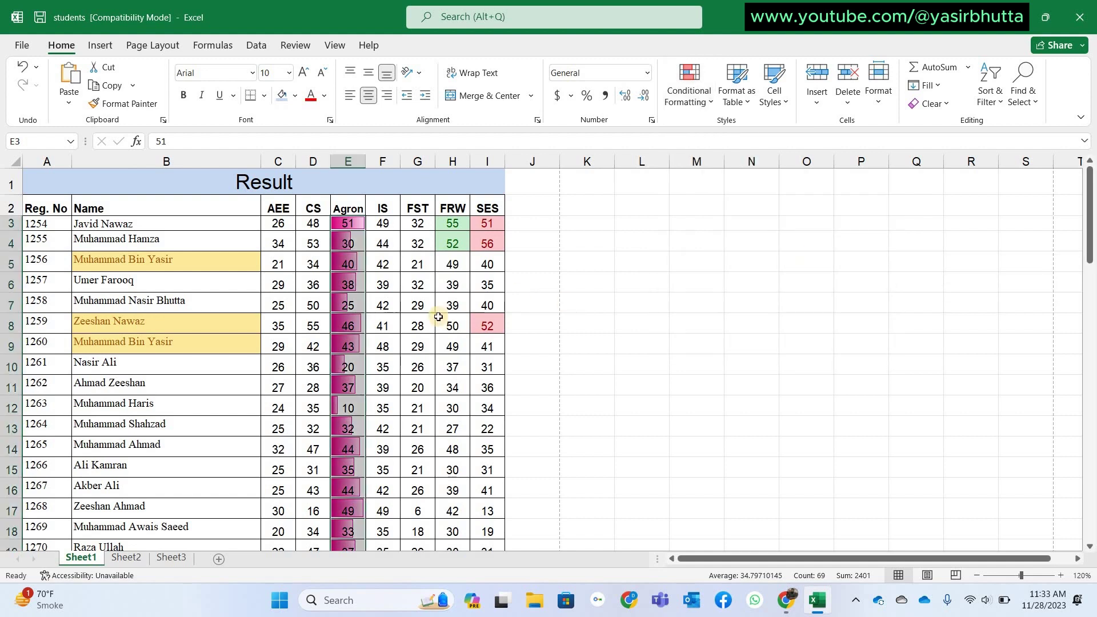
Enter 40 in E8, 20 in E9 and 56 in E10 as the new Agron marks
{"action": "left_click", "coordinate": [354, 328]}
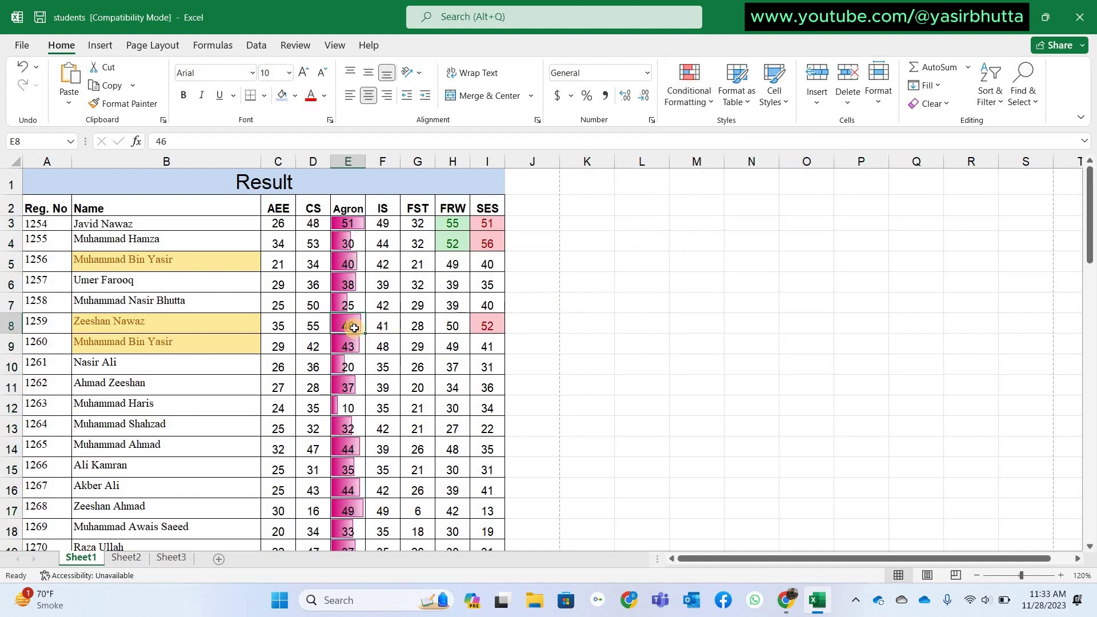
{"action": "type", "text": "4"}
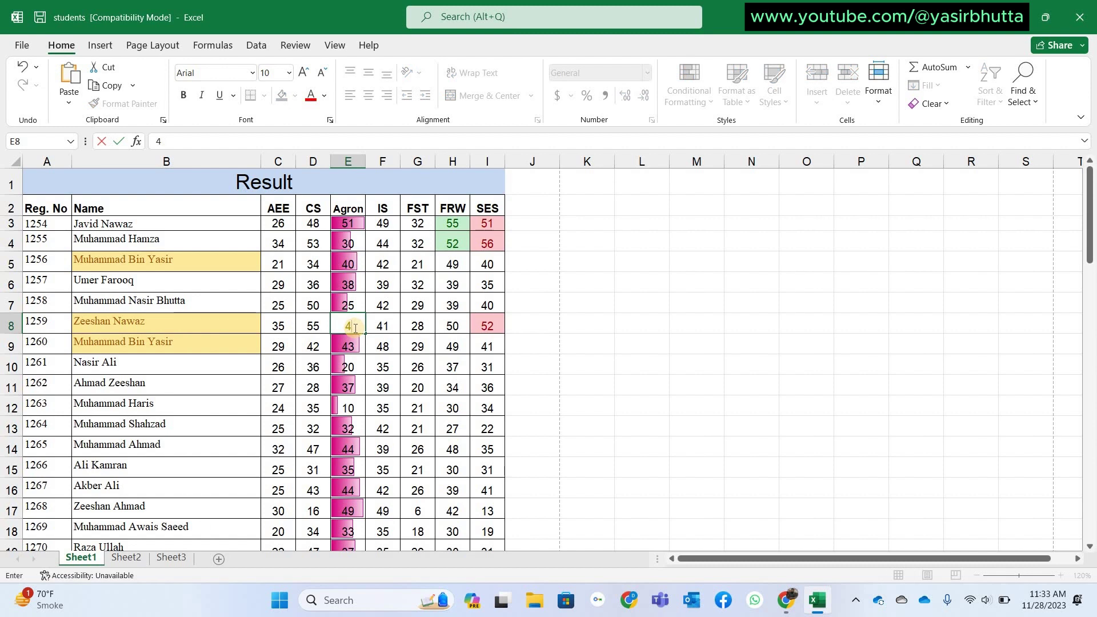
{"action": "type", "text": "0"}
{"action": "key", "text": "Return"}
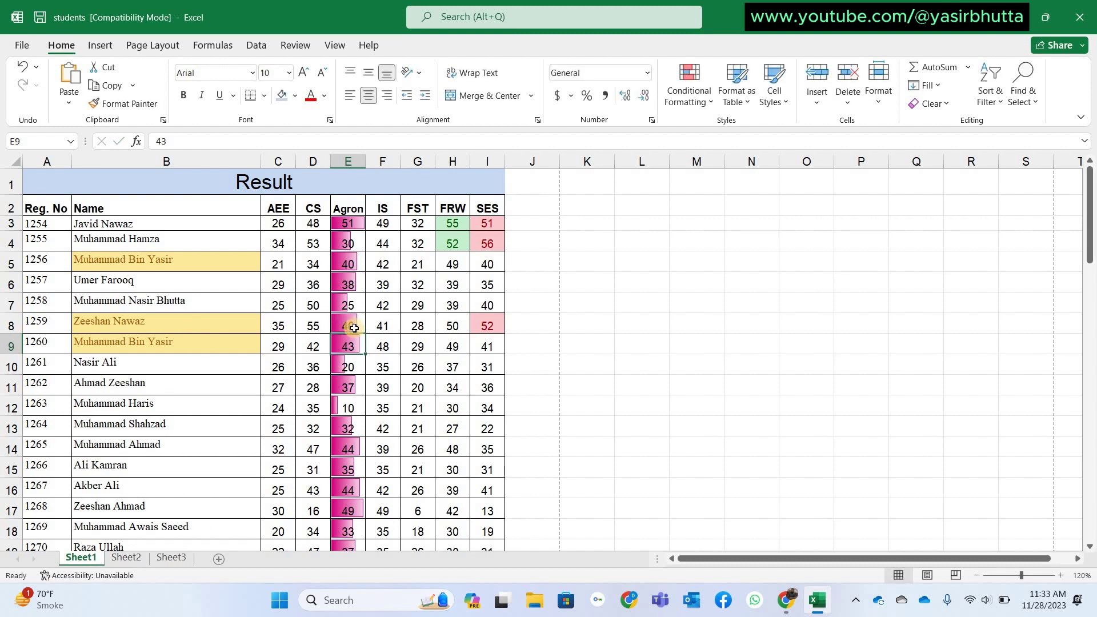
{"action": "type", "text": "20"}
{"action": "key", "text": "Return"}
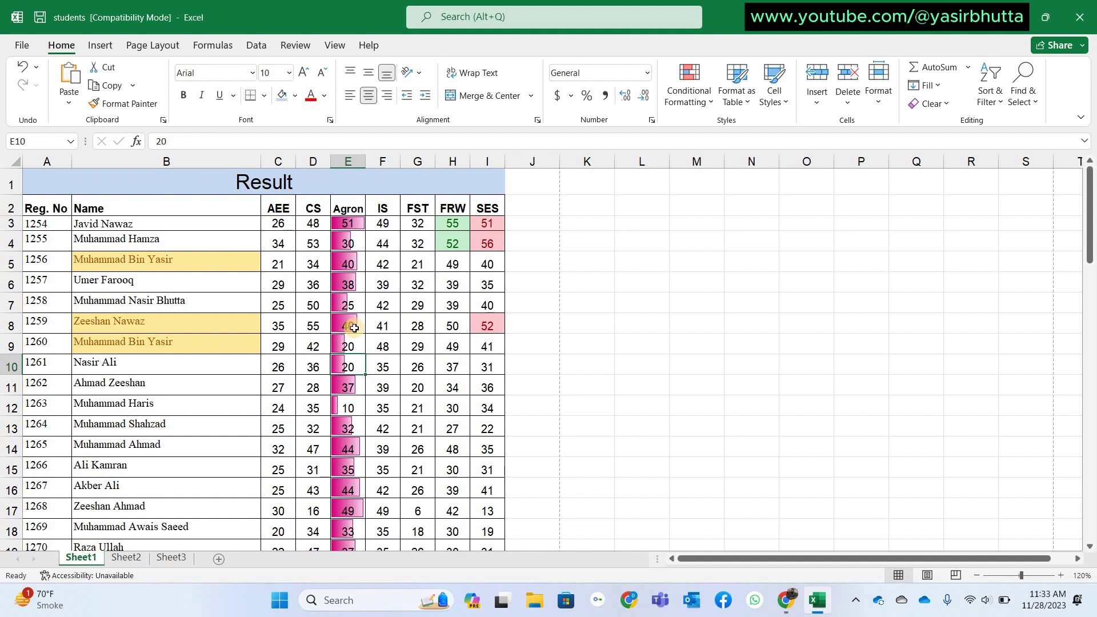
{"action": "type", "text": "56"}
{"action": "key", "text": "Return"}
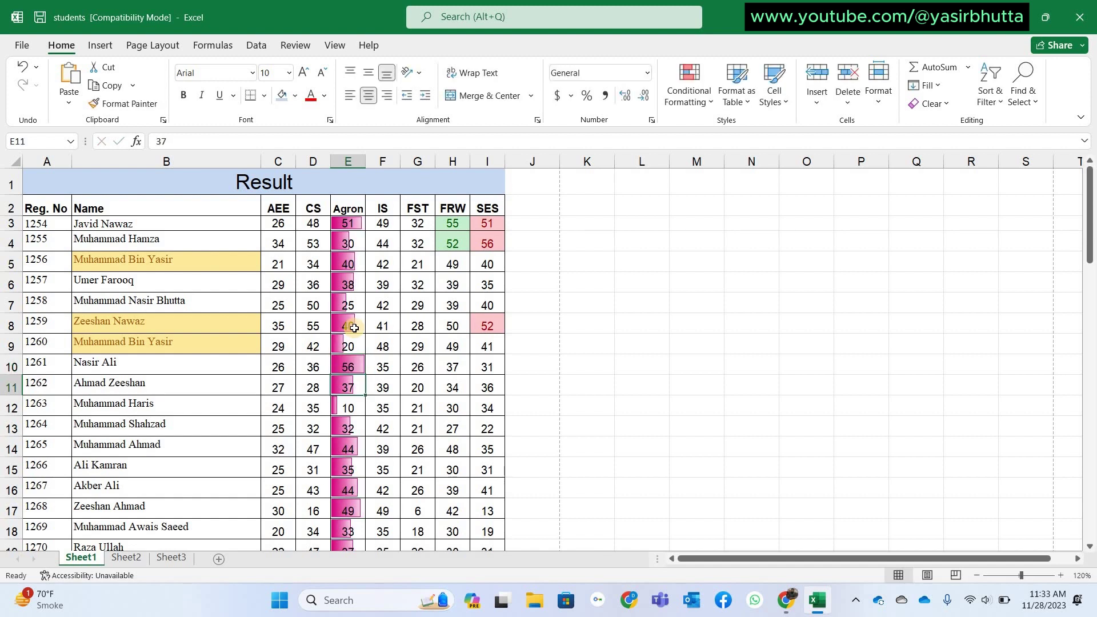
{"action": "left_click", "coordinate": [312, 225]}
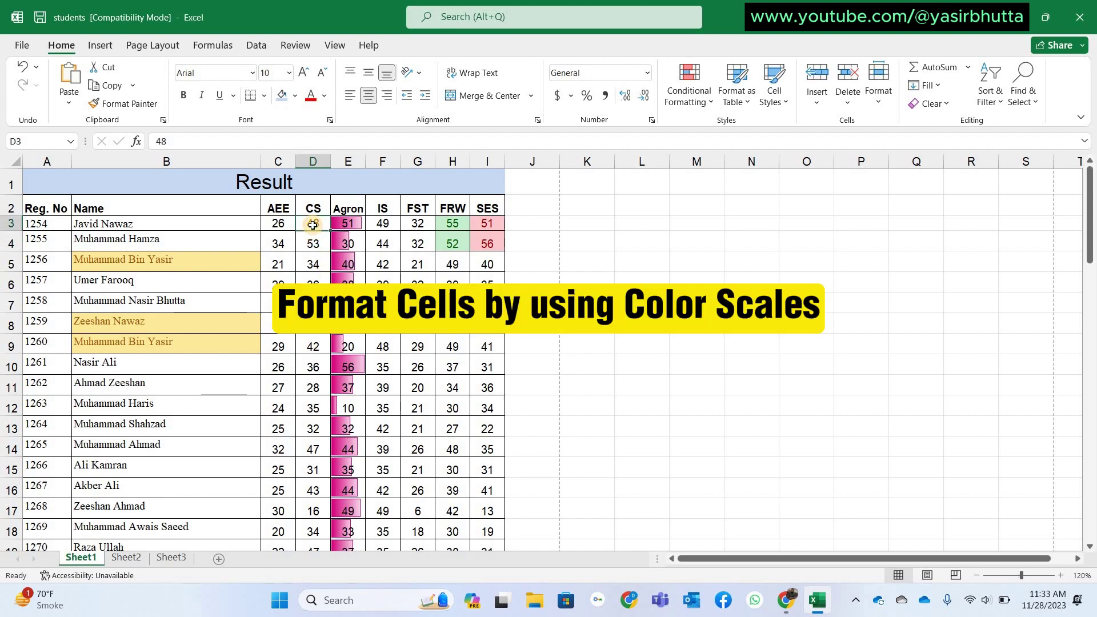
Apply the Red - Yellow - Green colour scale to the CS marks in D3:D71
{"action": "key", "text": "ctrl+shift+Down"}
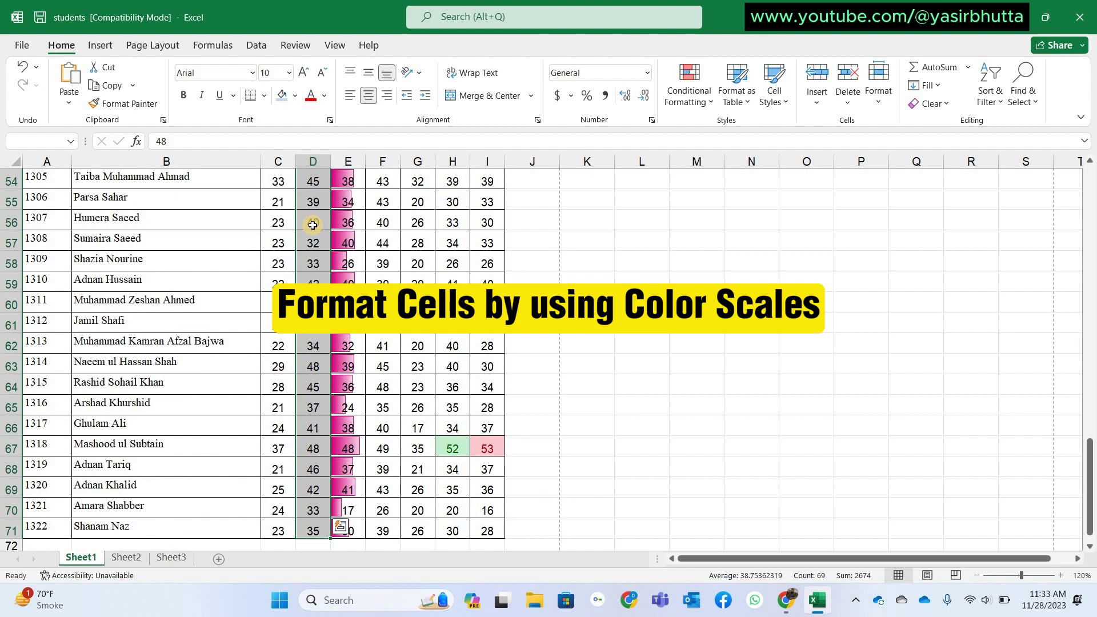
{"action": "scroll", "coordinate": [312, 225], "scroll_direction": "up", "scroll_amount": 5}
{"action": "scroll", "coordinate": [312, 226], "scroll_direction": "up", "scroll_amount": 3}
{"action": "scroll", "coordinate": [312, 225], "scroll_direction": "up", "scroll_amount": 8}
{"action": "scroll", "coordinate": [313, 225], "scroll_direction": "up", "scroll_amount": 2}
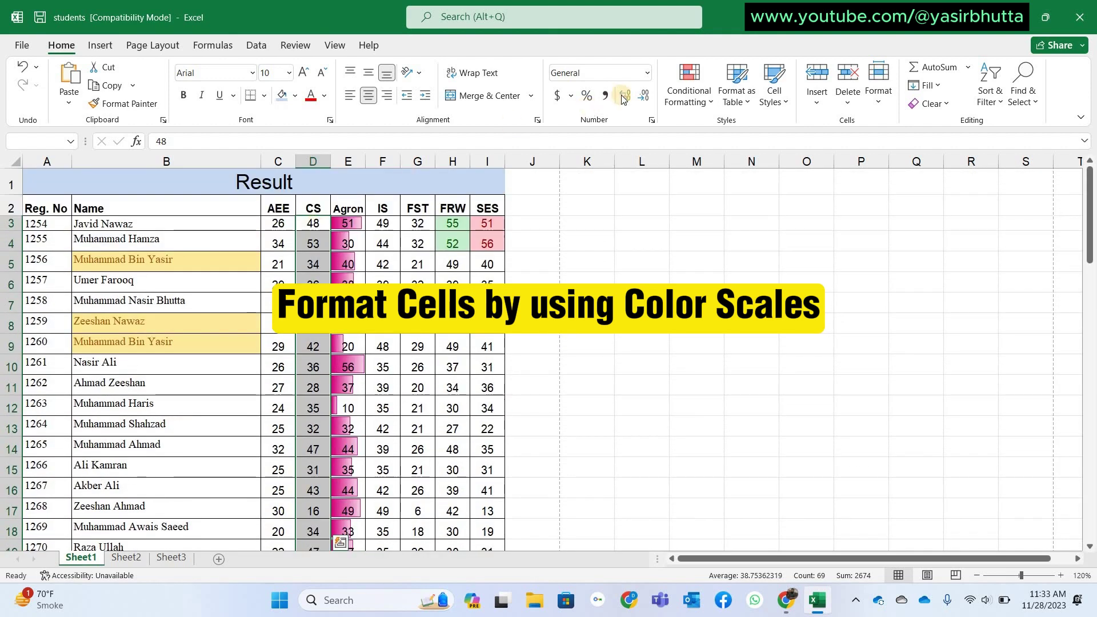
{"action": "left_click", "coordinate": [688, 85]}
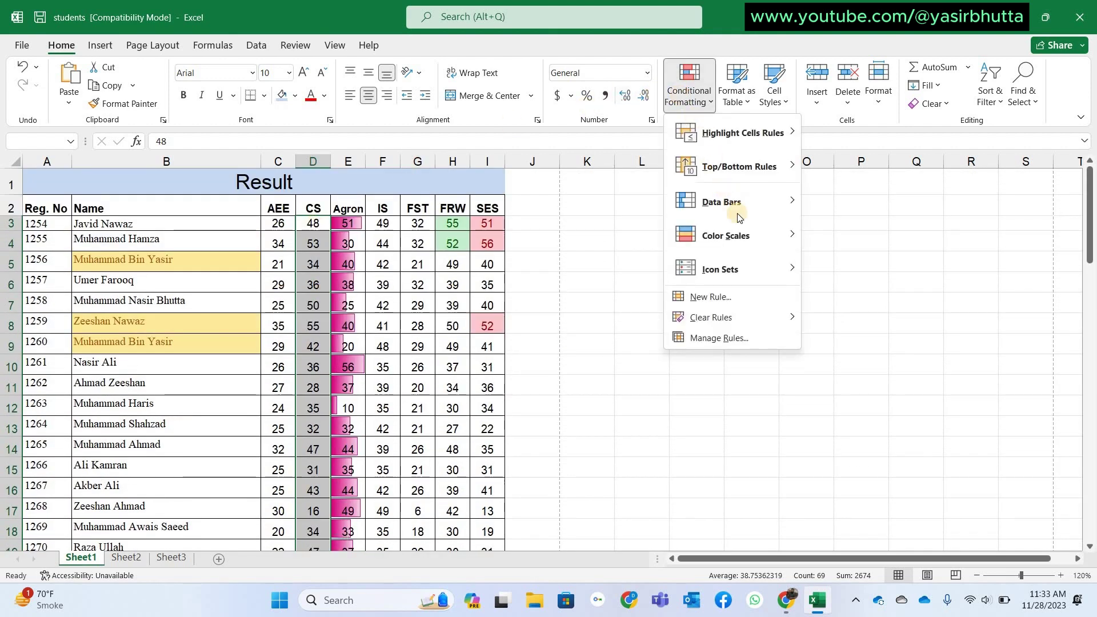
{"action": "mouse_move", "coordinate": [726, 235]}
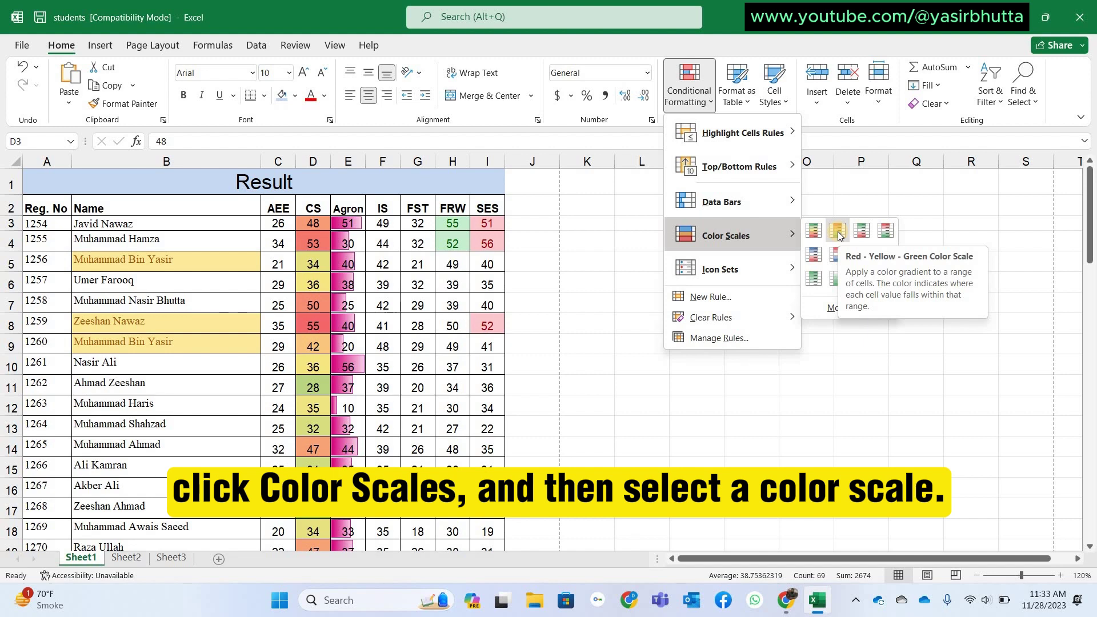
{"action": "left_click", "coordinate": [837, 231]}
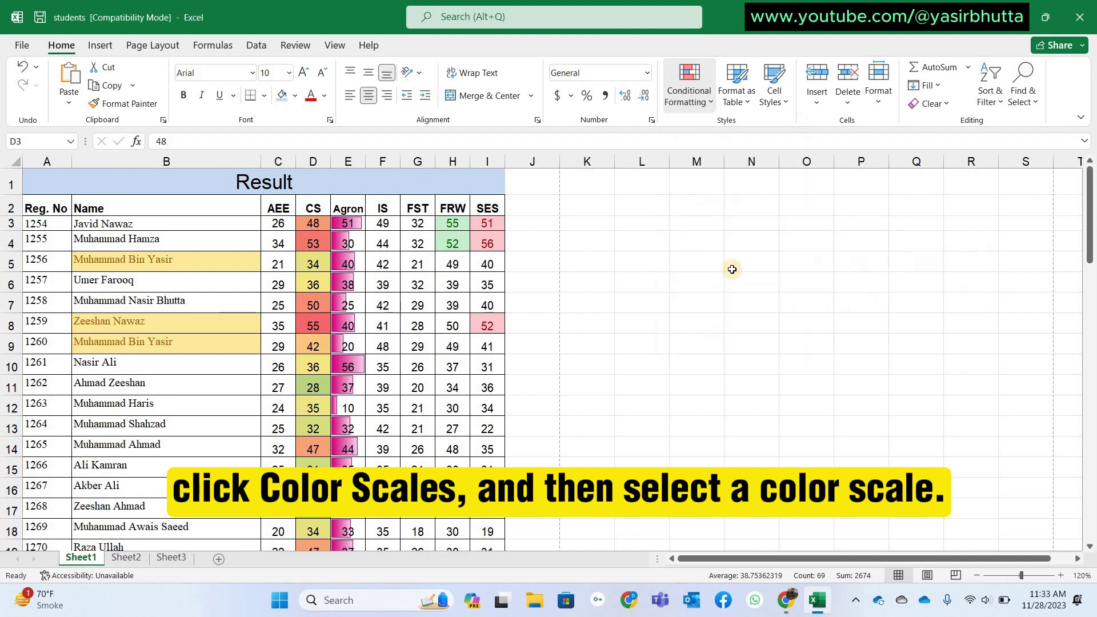
{"action": "left_click", "coordinate": [319, 364]}
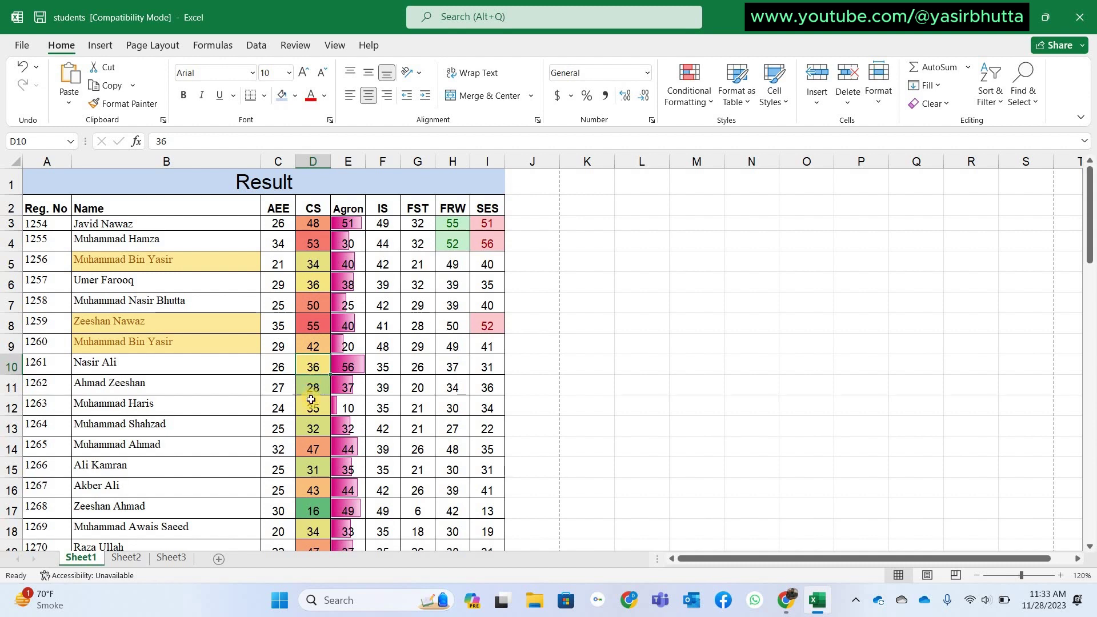
{"action": "left_click", "coordinate": [313, 406]}
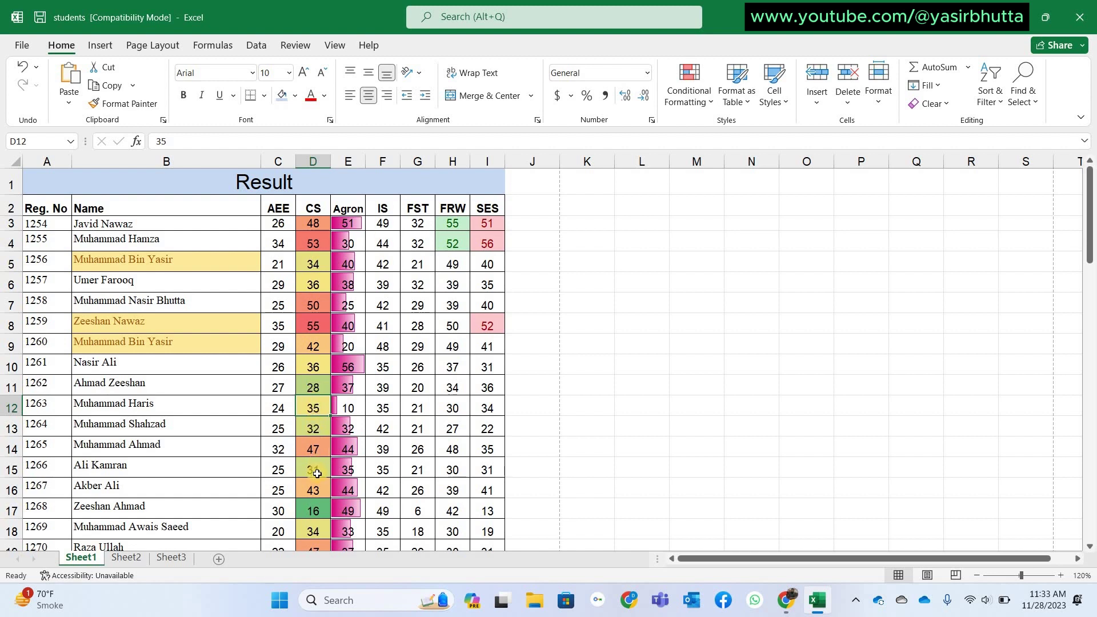
{"action": "left_click", "coordinate": [318, 509]}
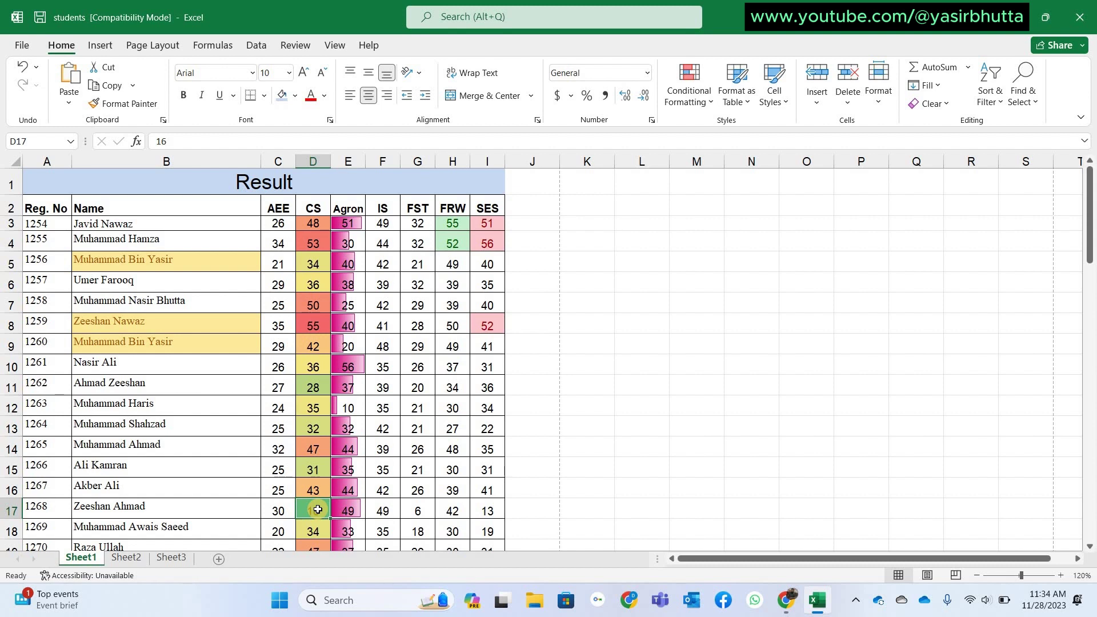
{"action": "key", "text": "super"}
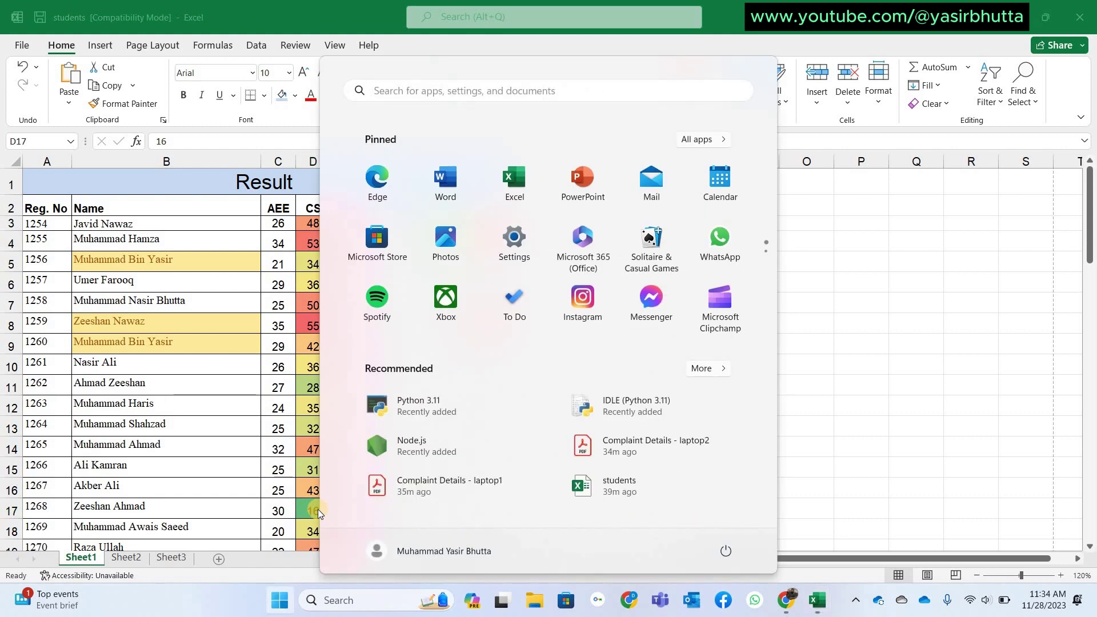
{"action": "key", "text": "super"}
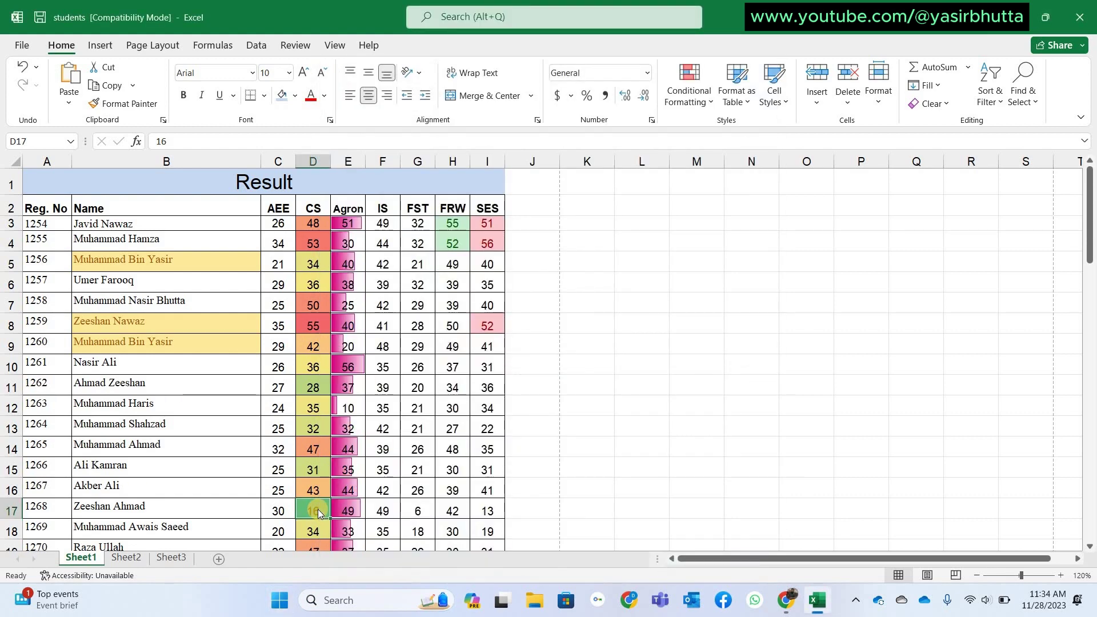